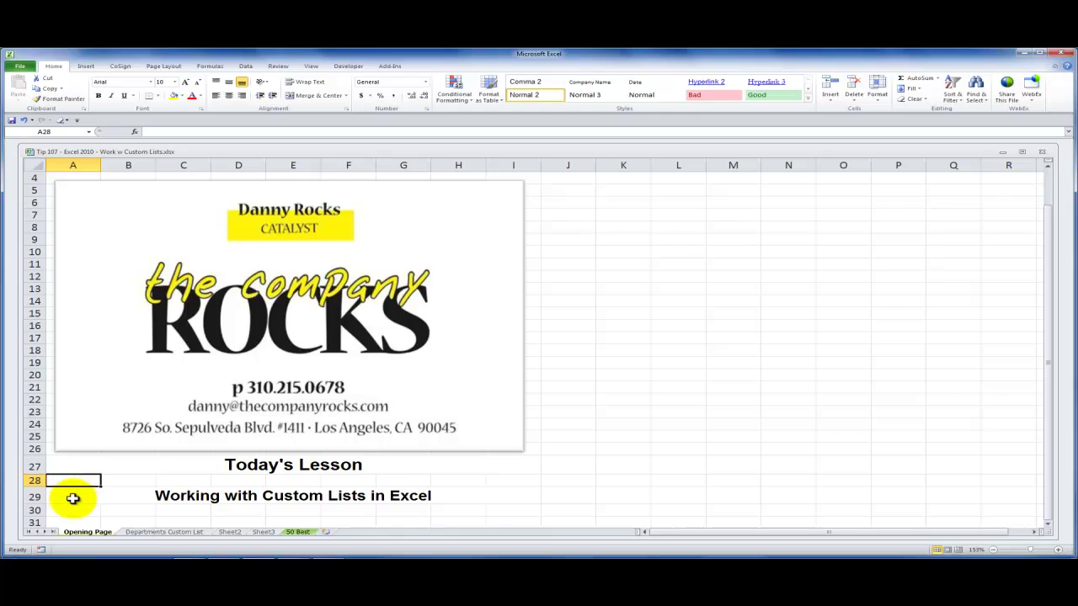
Enter January in cell C7 of the departments sheet and fill the month series down to C18.
click(75, 496)
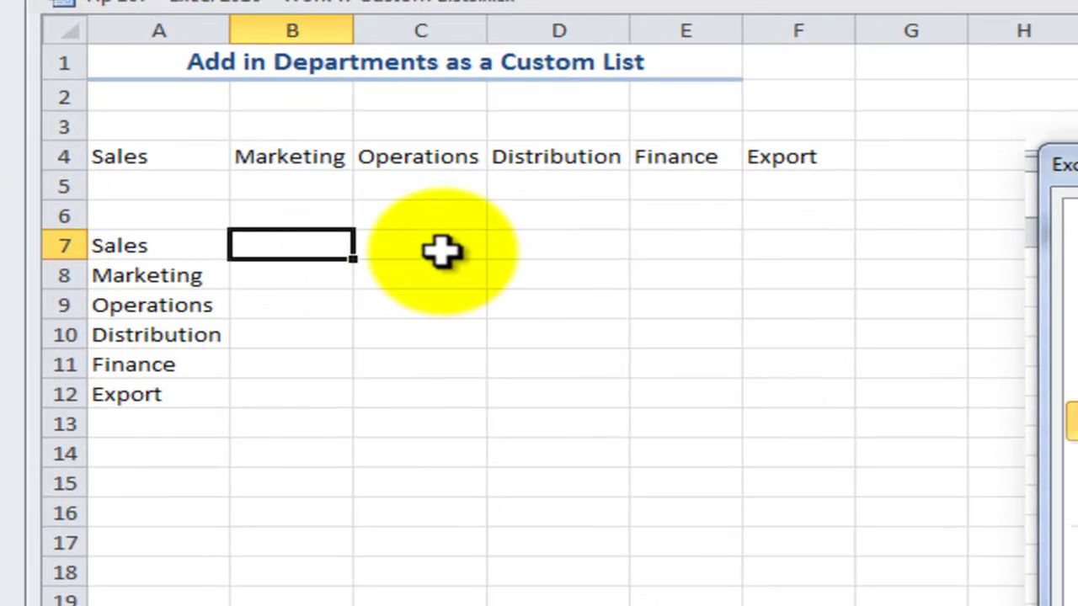
click(425, 244)
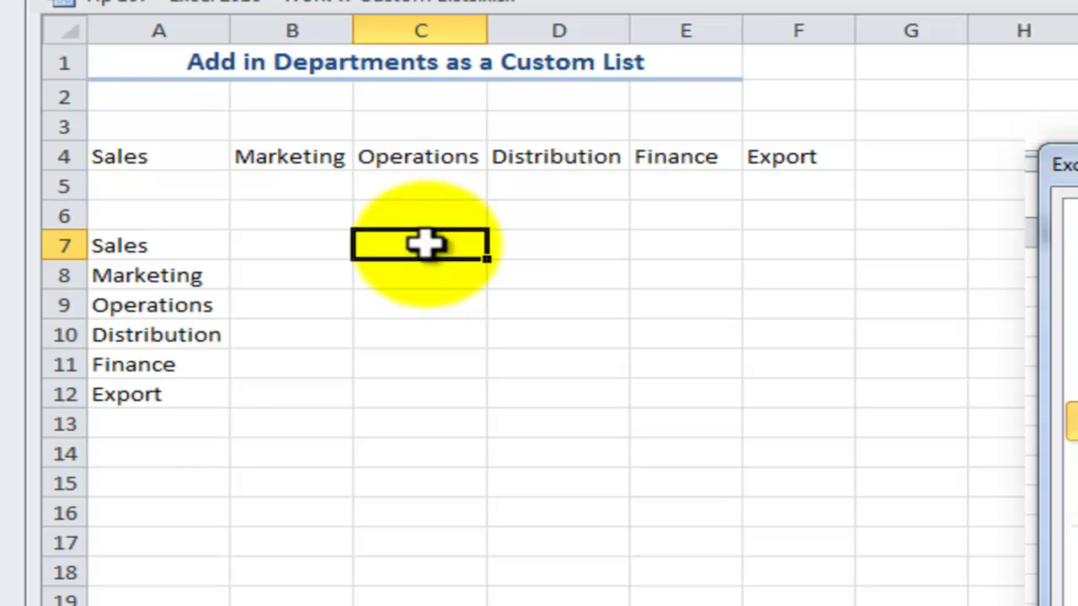
double_click(425, 244)
text(Januar)
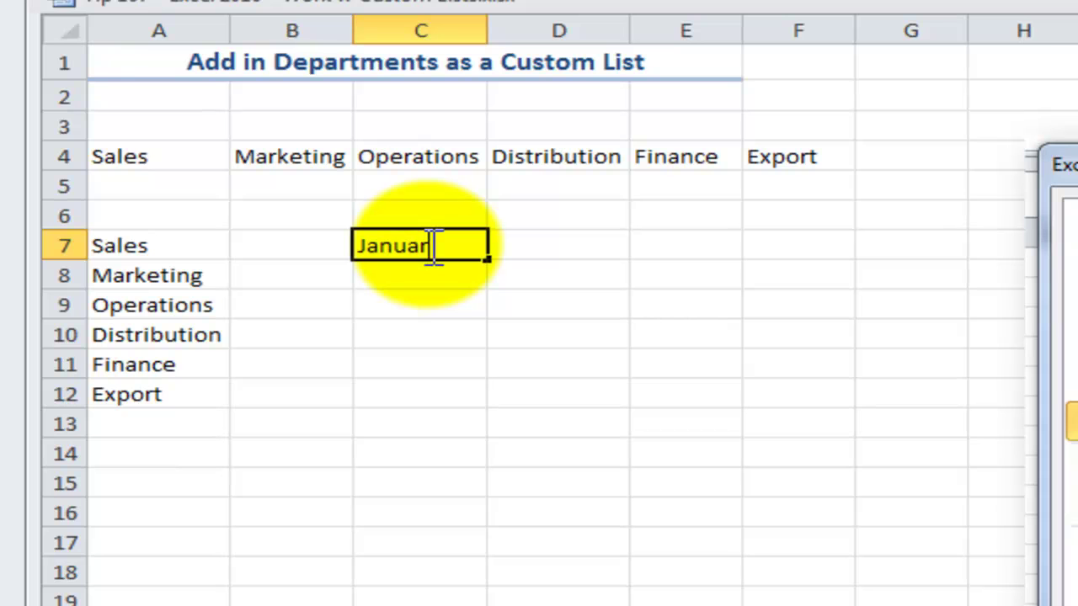
text(y)
key(ctrl+Return)
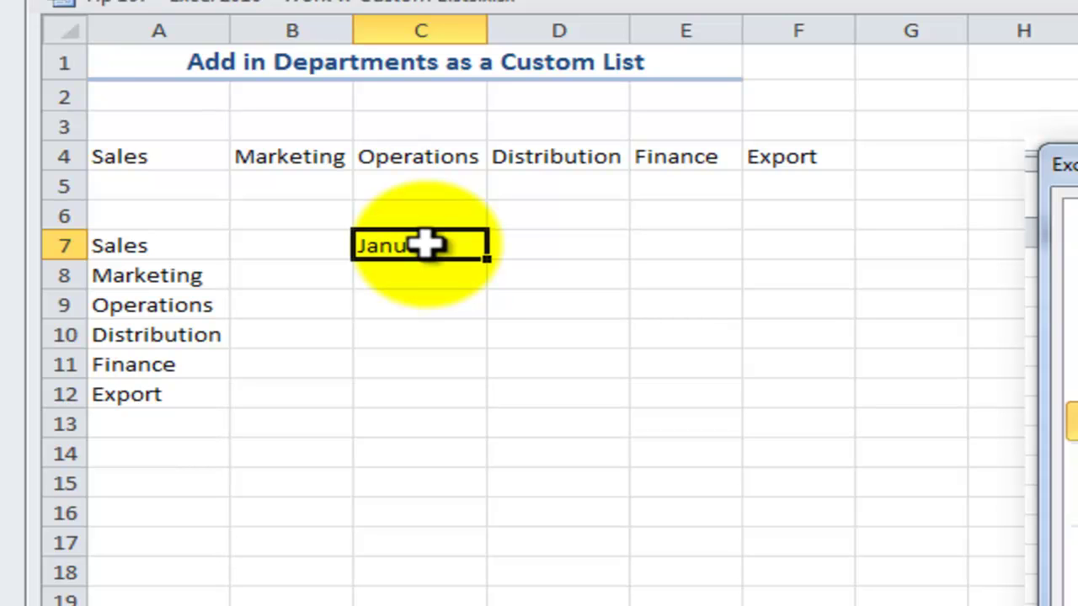
drag(487, 264, 459, 577)
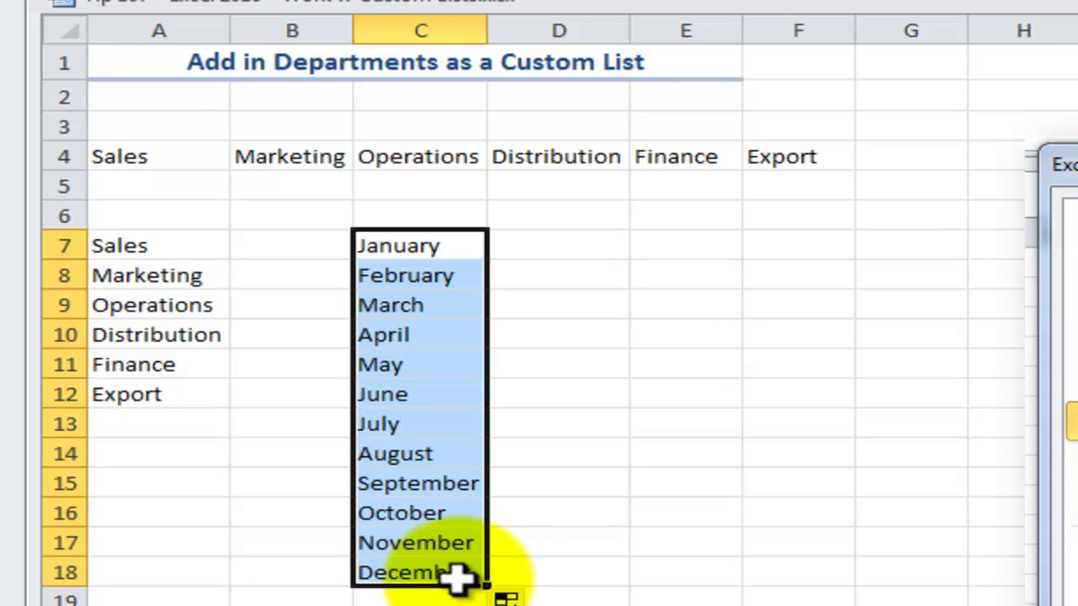
Clear the month names from C7:C18, and undo the deletion, the fill and the January entry.
key(Delete)
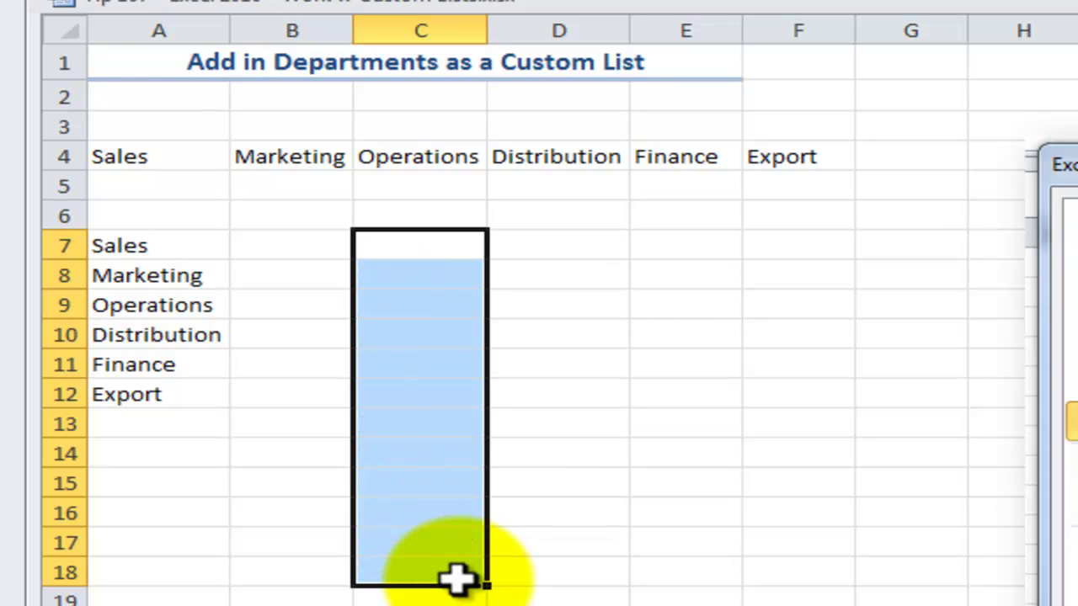
key(ctrl+z)
key(ctrl+z)
key(ctrl+z)
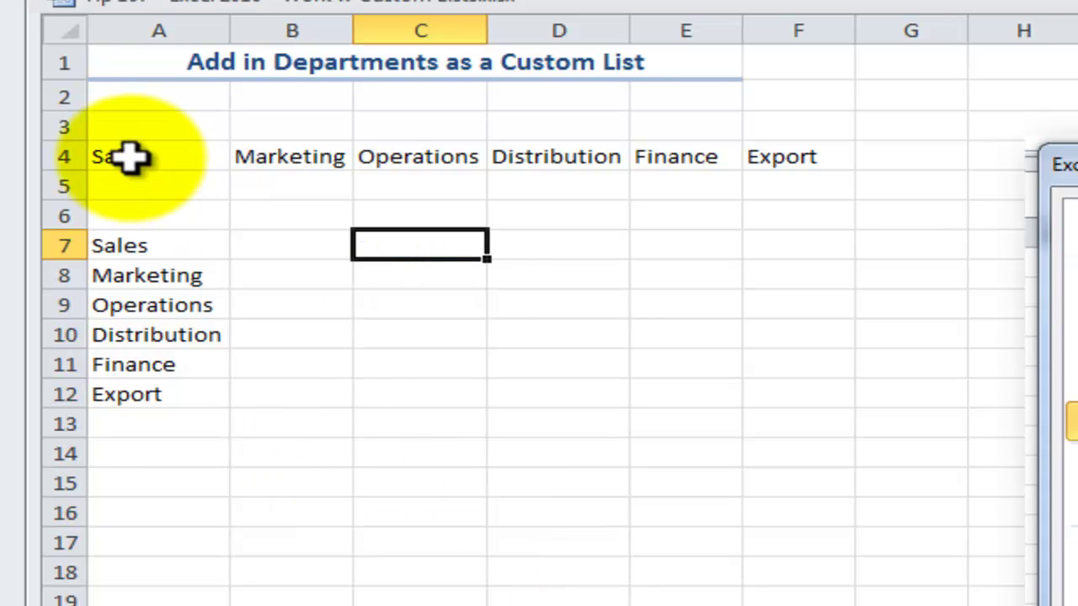
Select the vertical list of department names in A7:A12 and run a spelling check on it.
drag(125, 157, 764, 149)
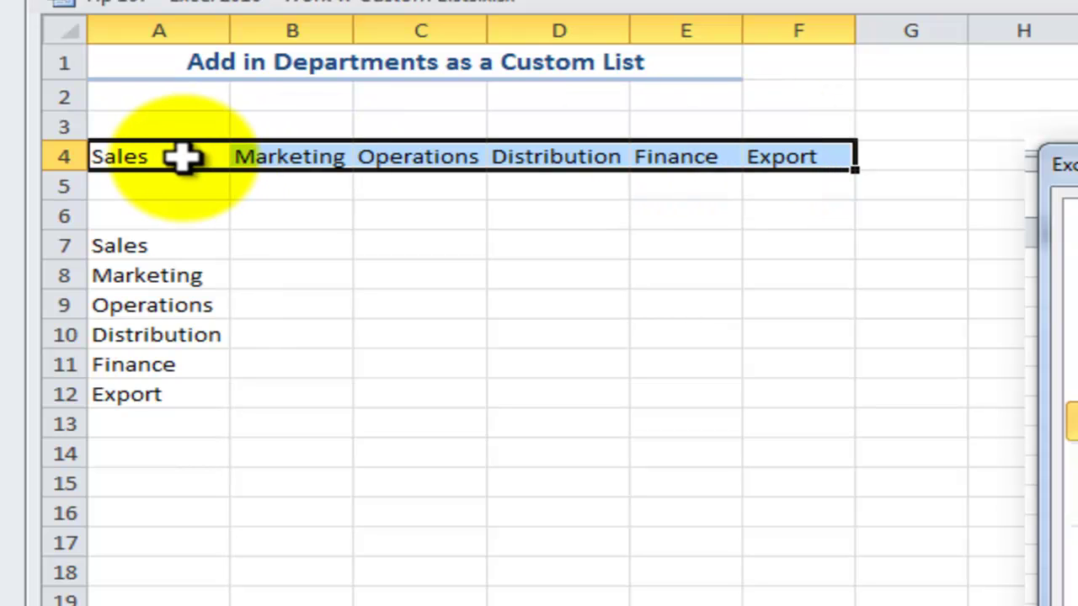
drag(149, 244, 139, 391)
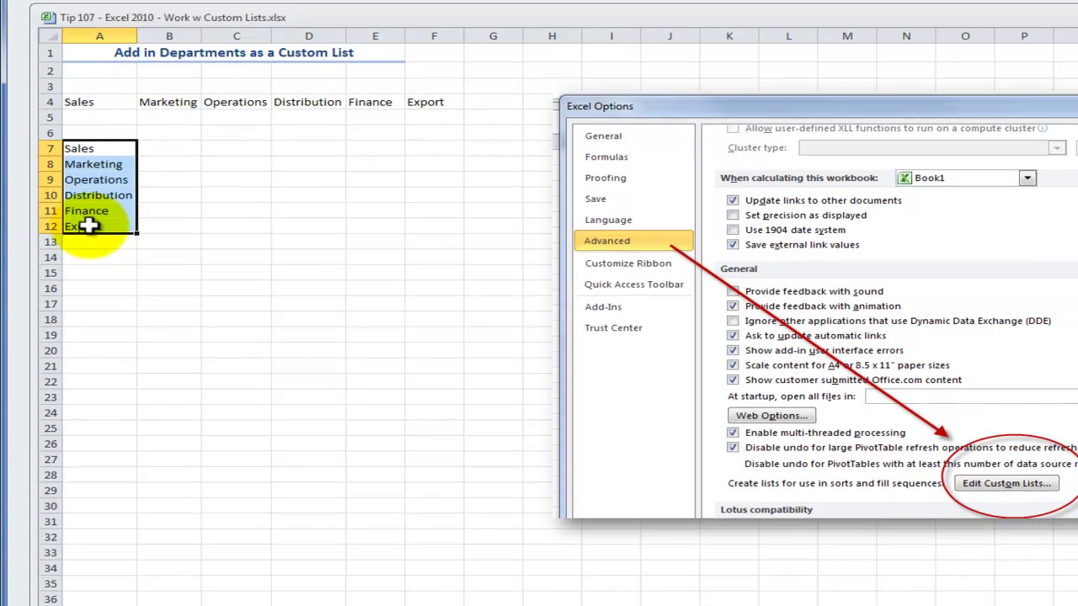
key(F7)
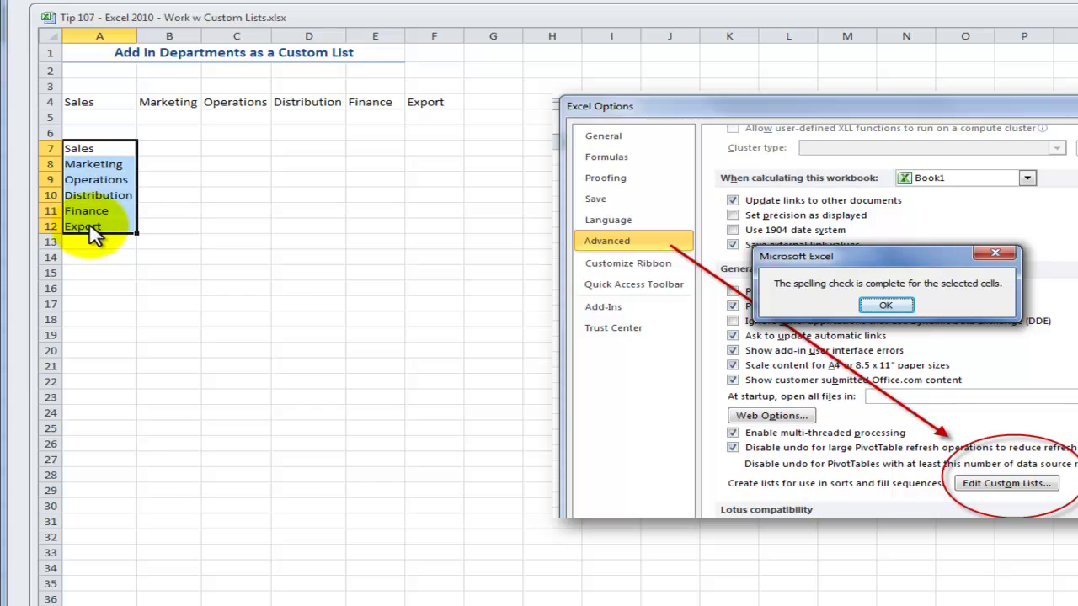
click(887, 305)
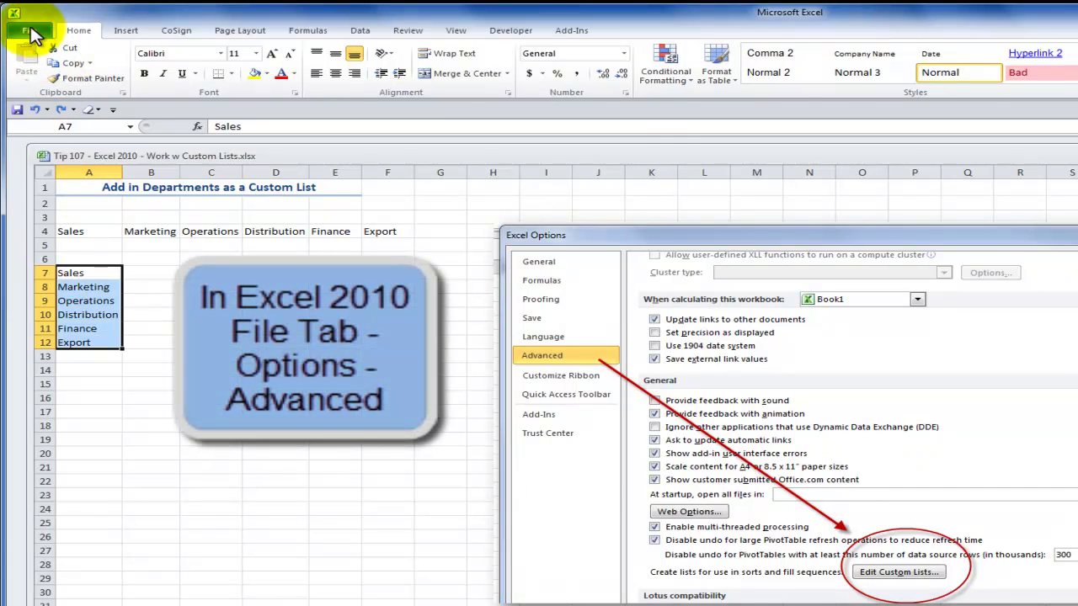
Import the department names in $A$7:$A$12 as a new custom list through Excel's advanced options.
click(30, 32)
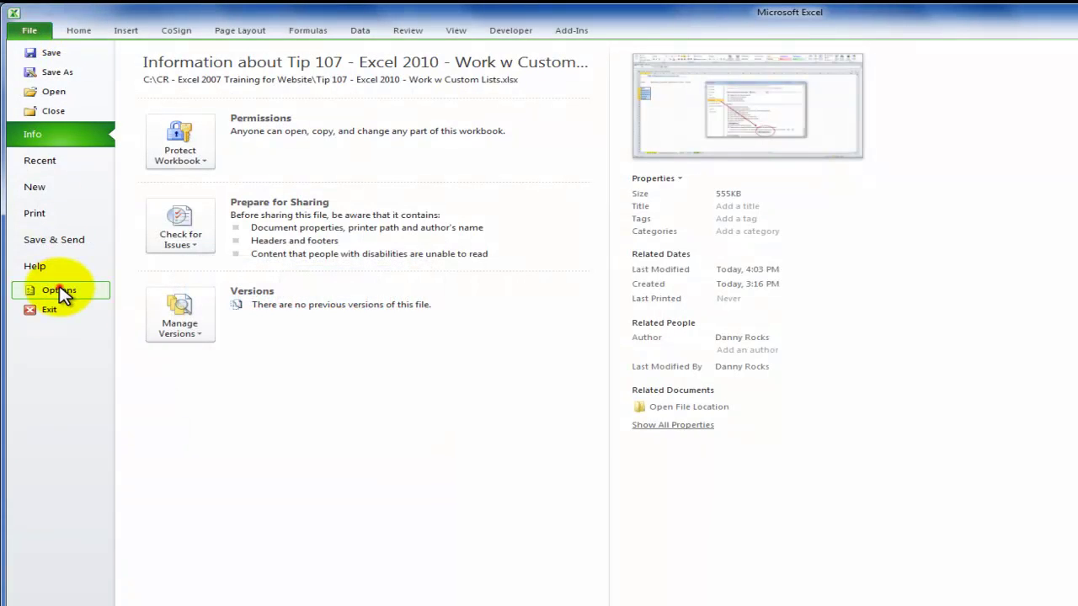
click(61, 291)
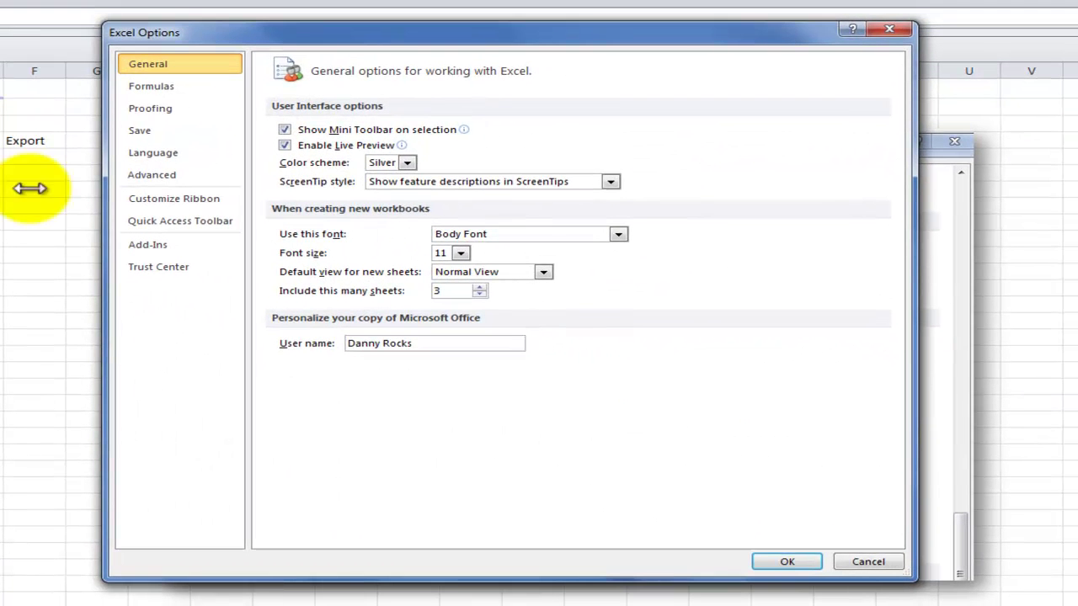
click(156, 178)
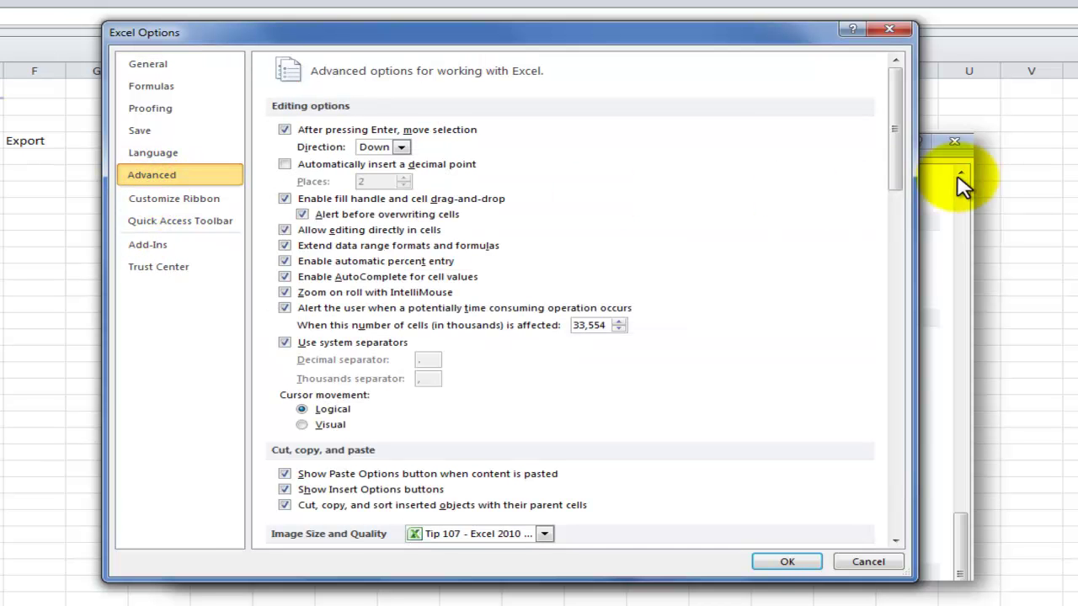
drag(897, 164, 880, 505)
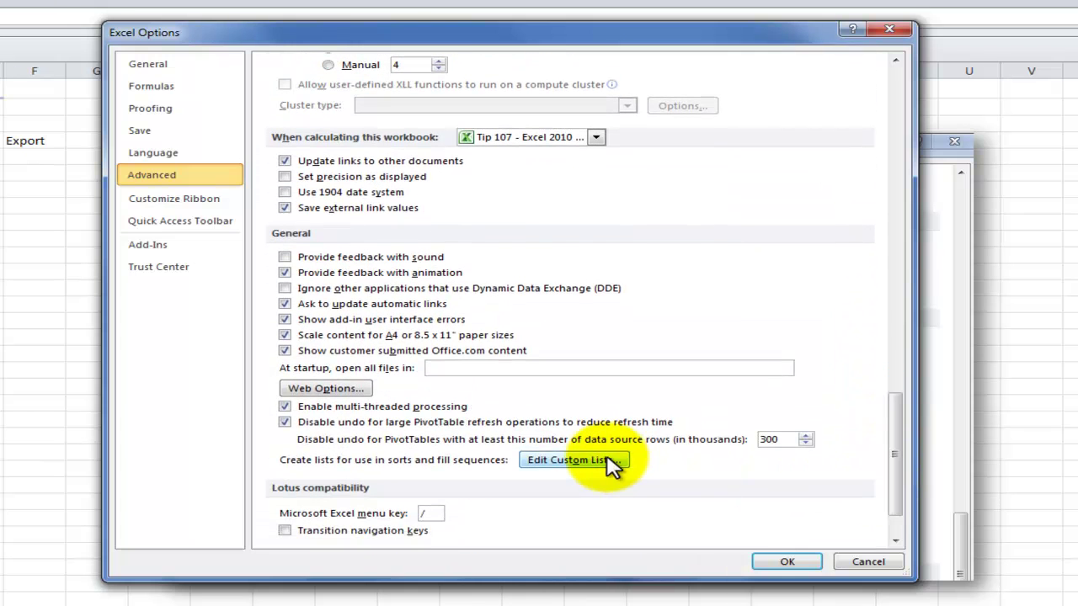
click(580, 461)
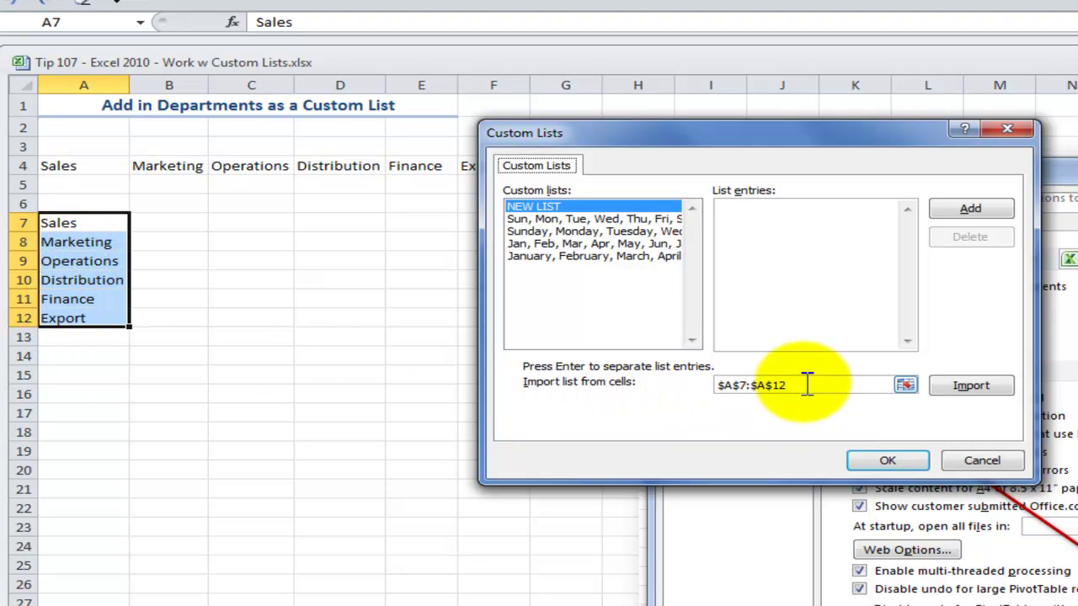
click(964, 386)
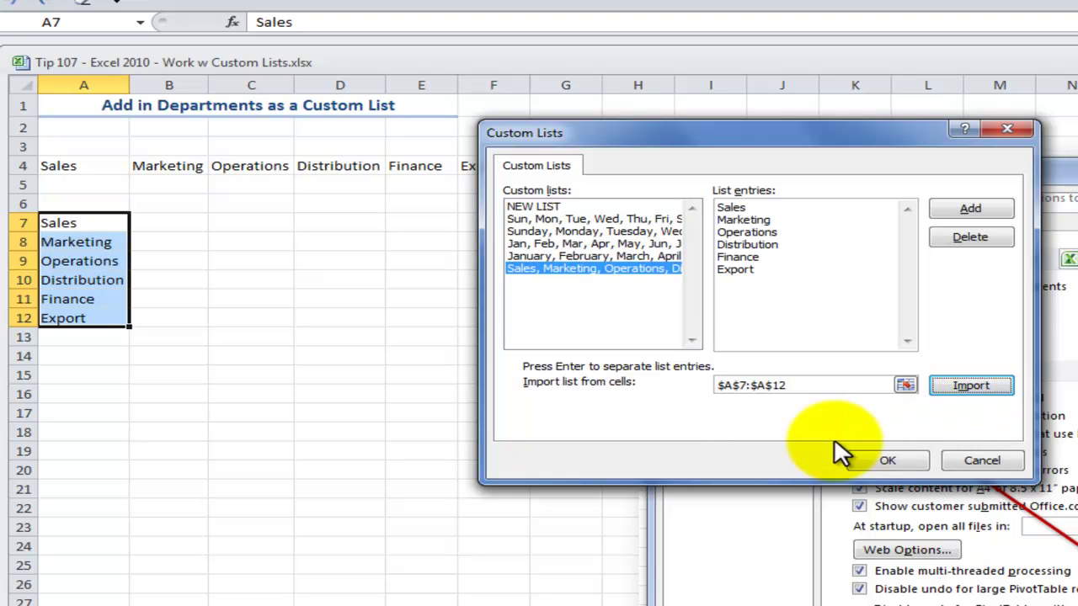
click(888, 461)
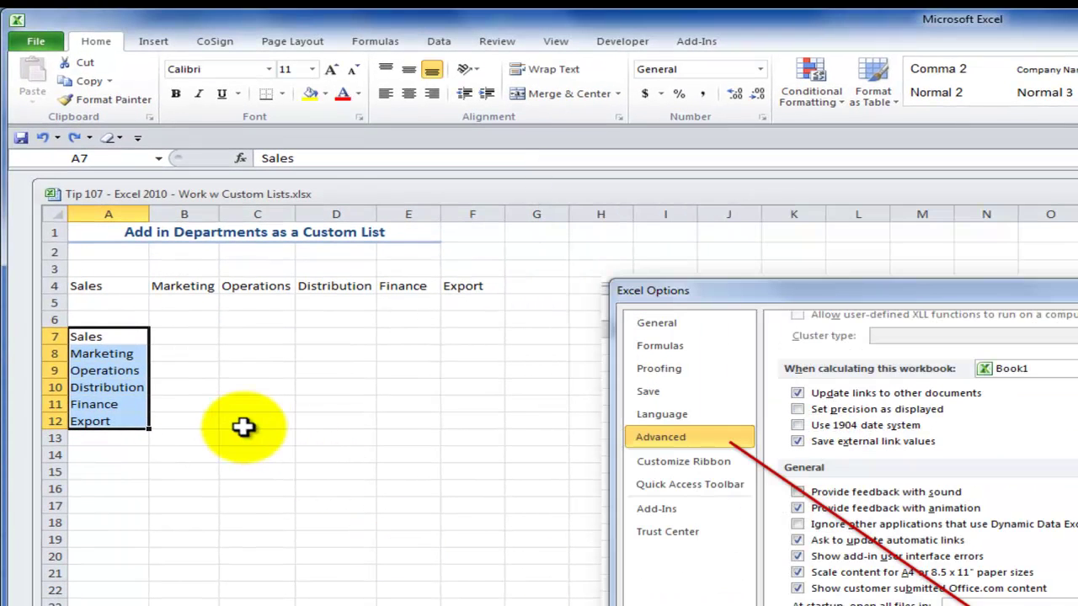
Reopen the custom lists from an empty cell to check for the departments list, and close them without changes.
click(243, 427)
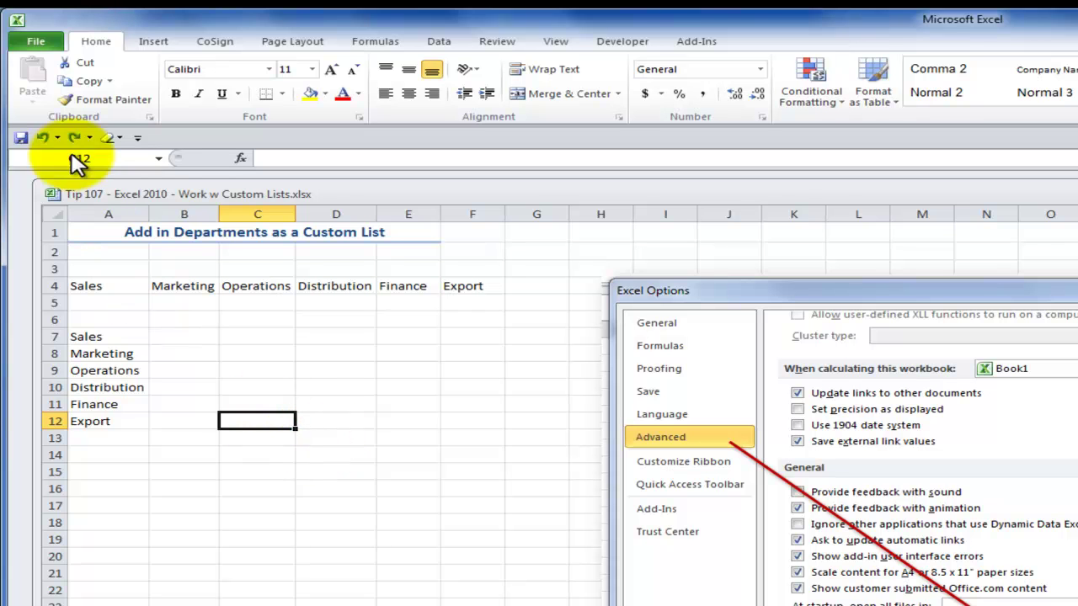
click(35, 44)
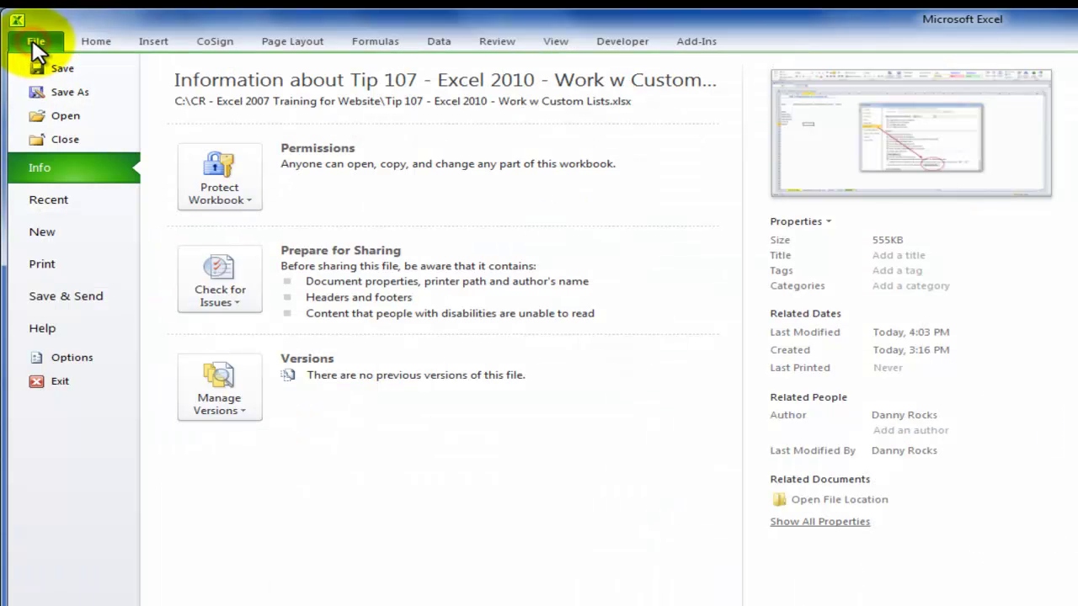
click(48, 358)
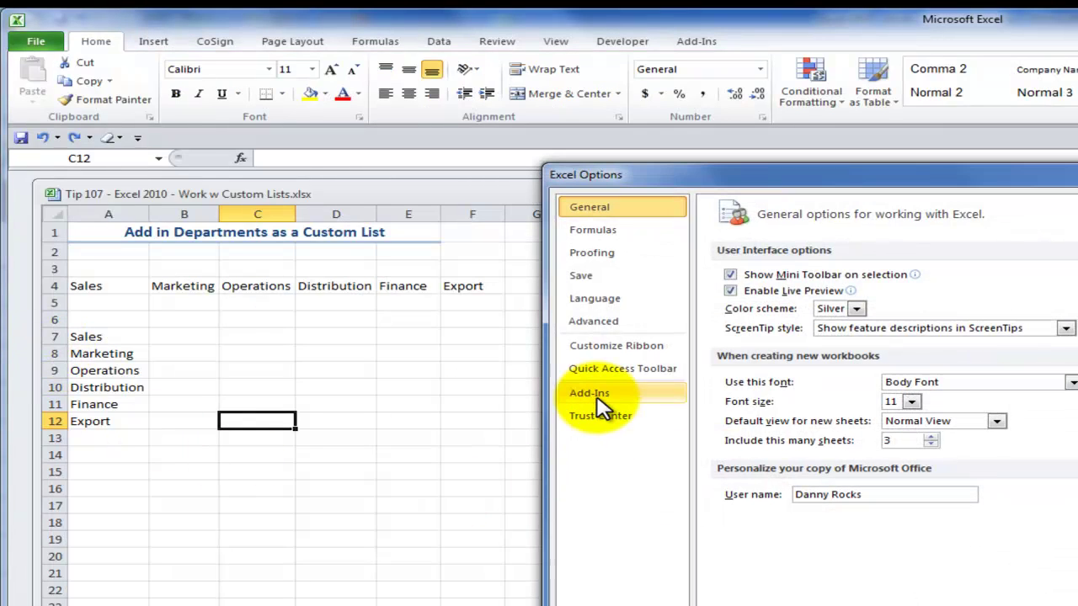
click(600, 325)
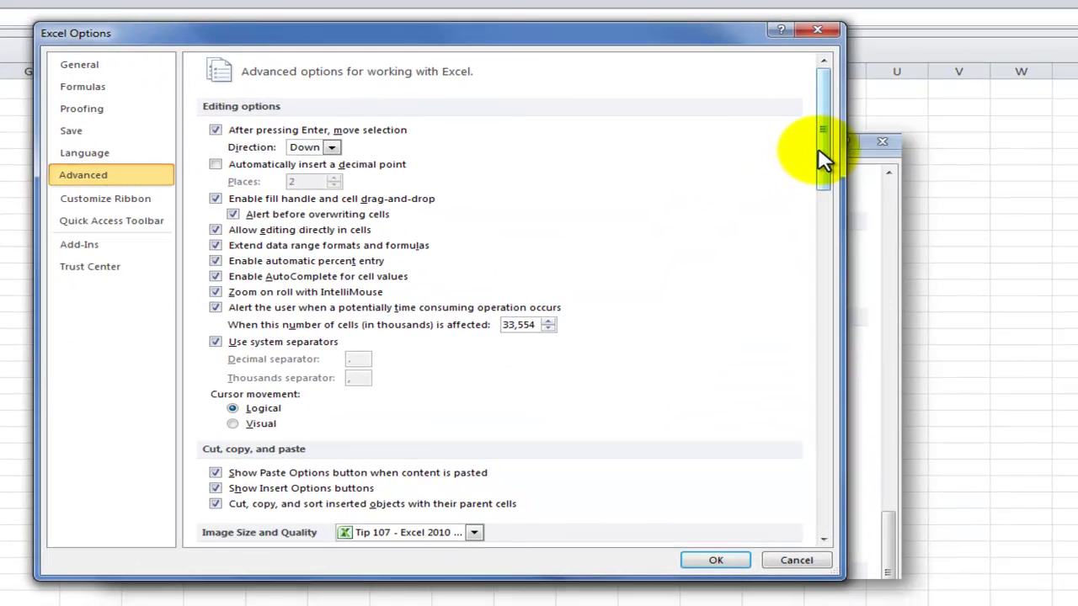
drag(823, 160, 805, 533)
click(469, 391)
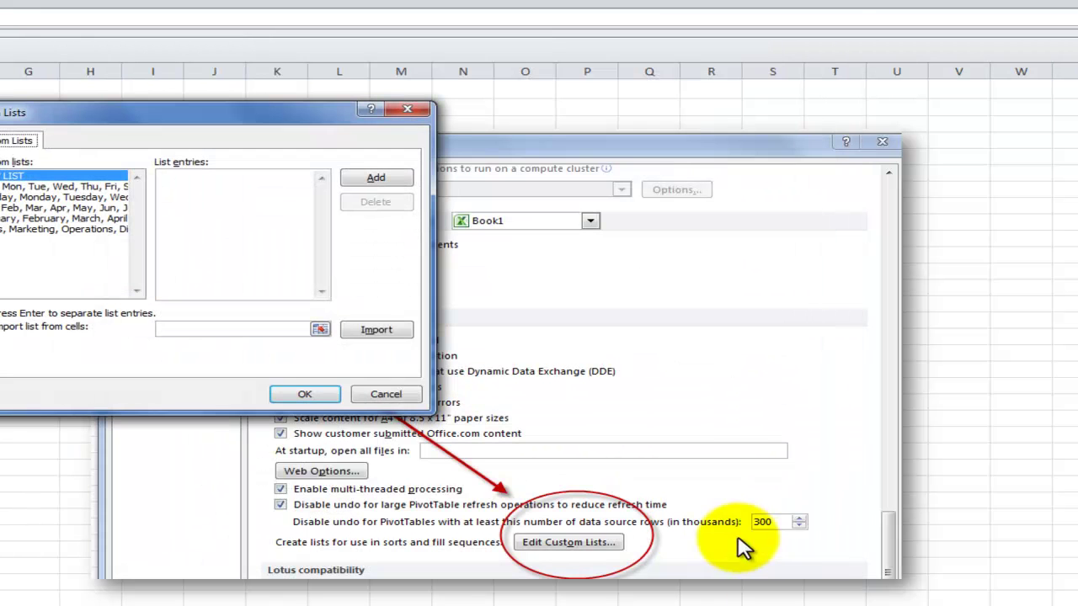
click(371, 392)
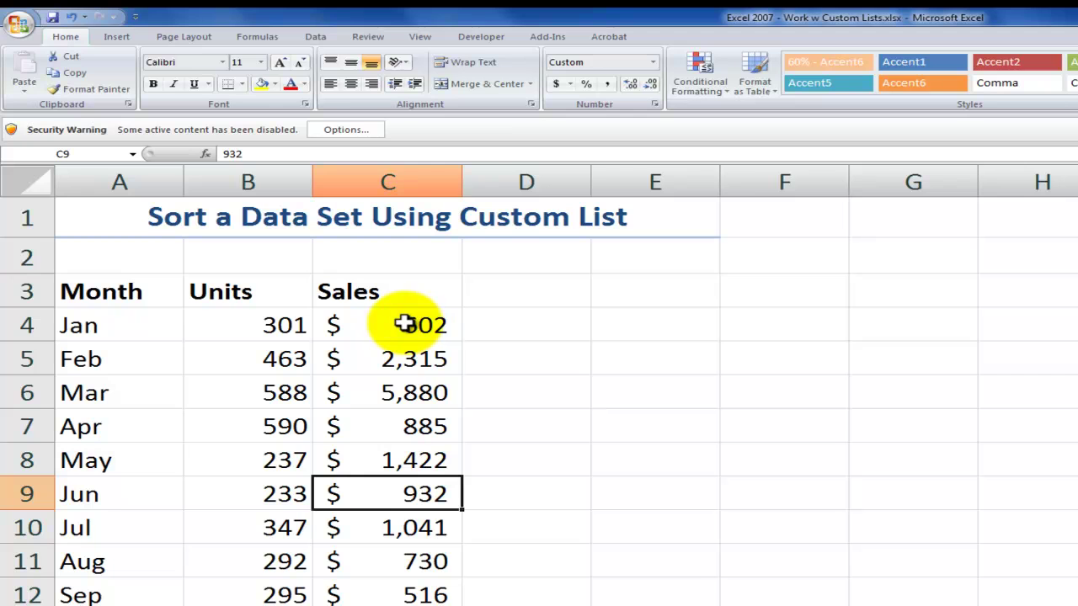
Sort the monthly data set by Sales from largest to smallest, and re-sort it by Month from A to Z.
click(107, 331)
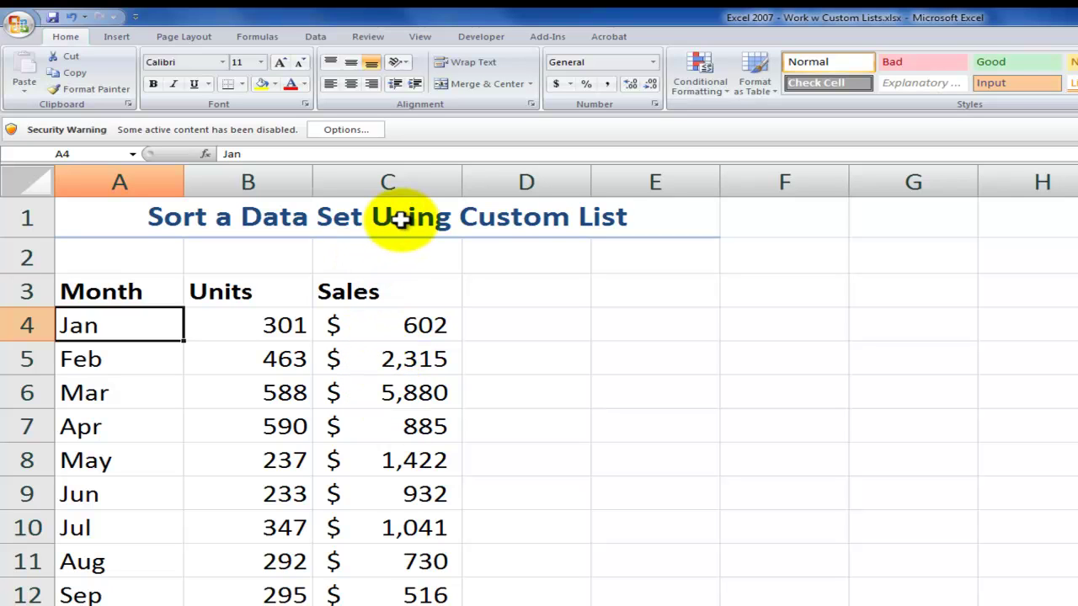
click(402, 330)
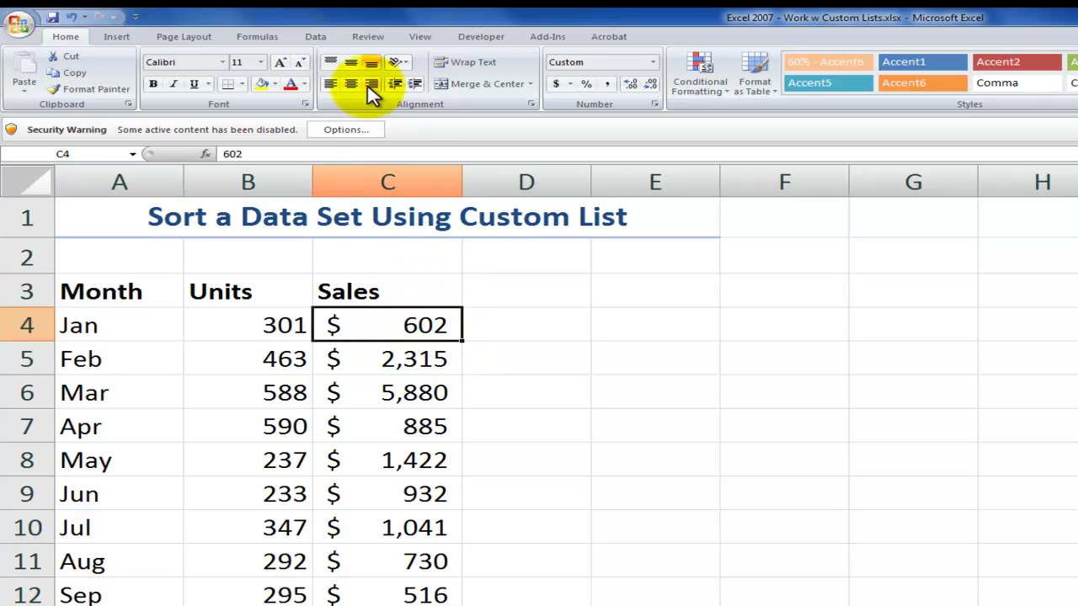
click(315, 38)
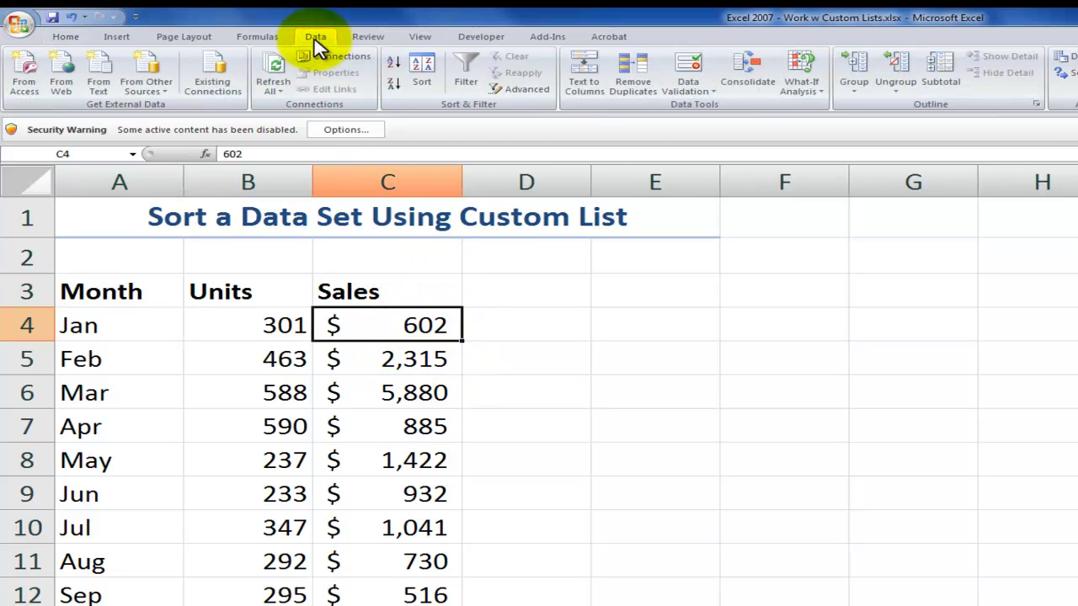
click(393, 81)
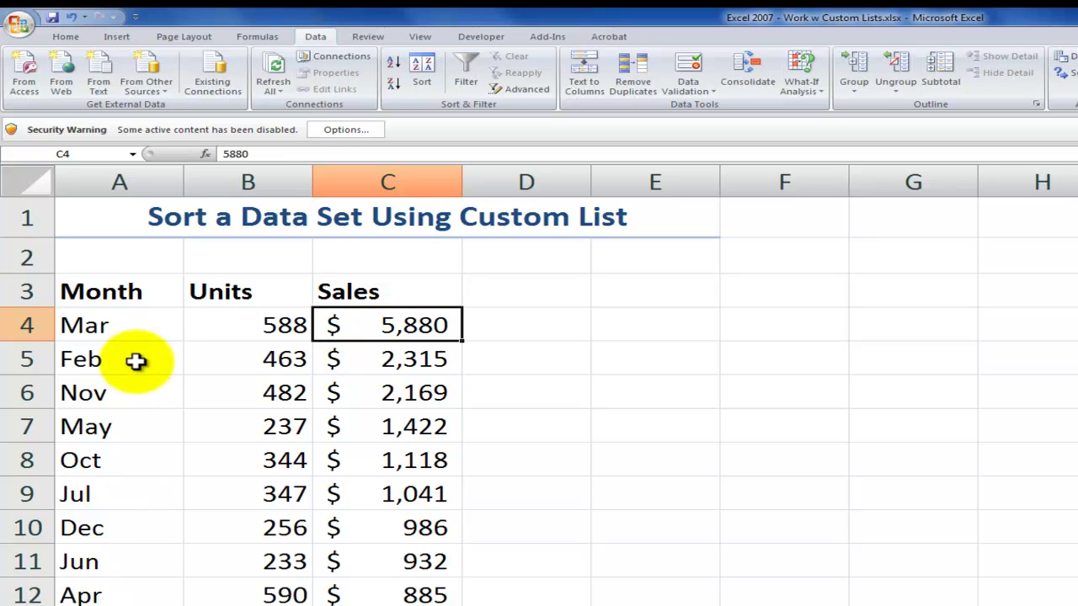
click(131, 324)
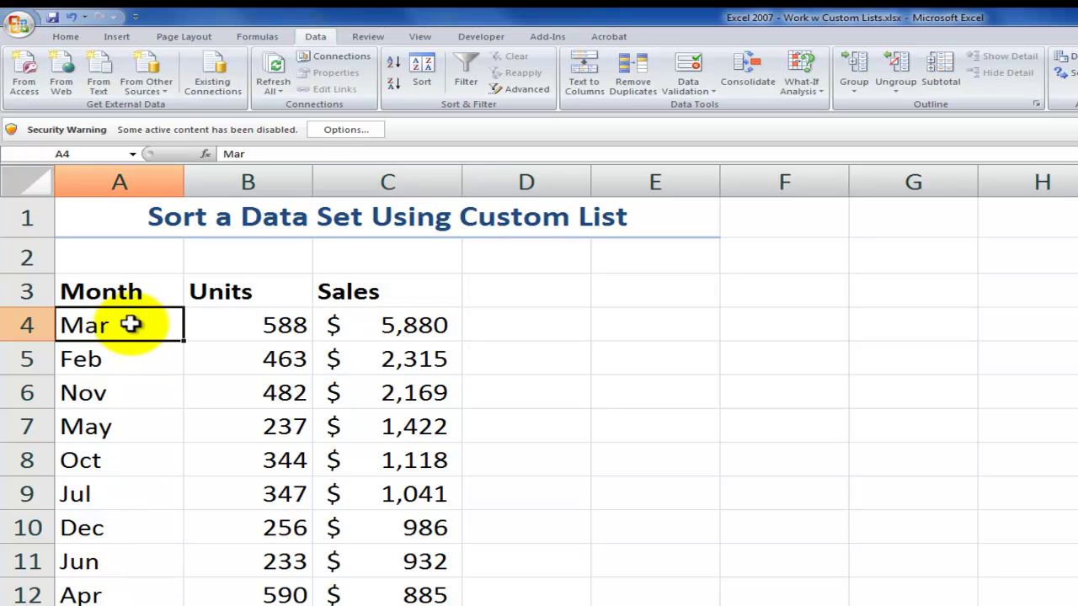
click(392, 65)
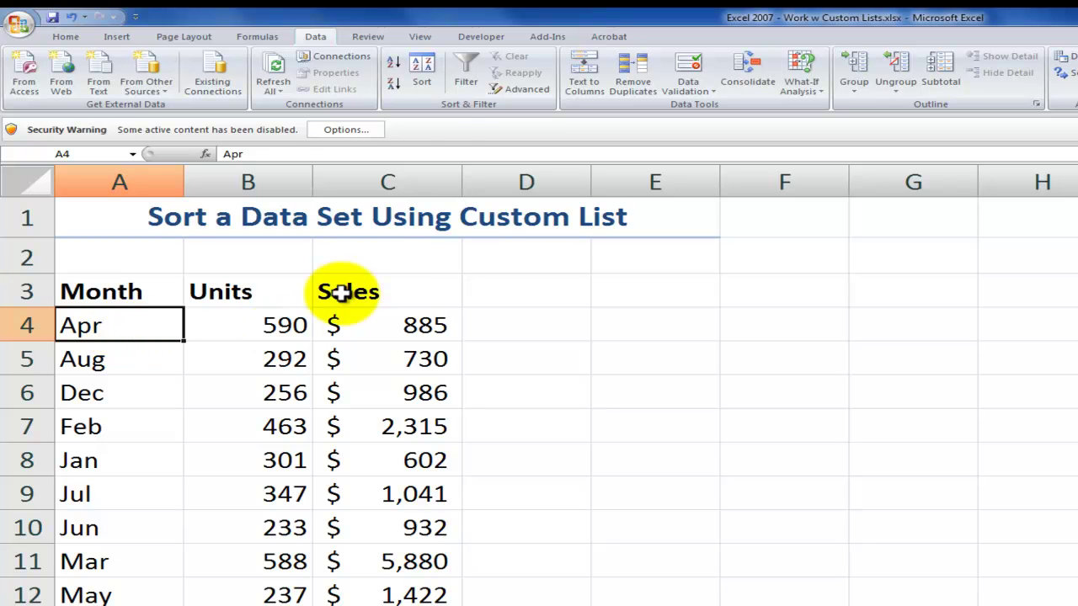
Sort the data set by Month values in the order of the abbreviated Jan, Feb, Mar custom list.
click(426, 71)
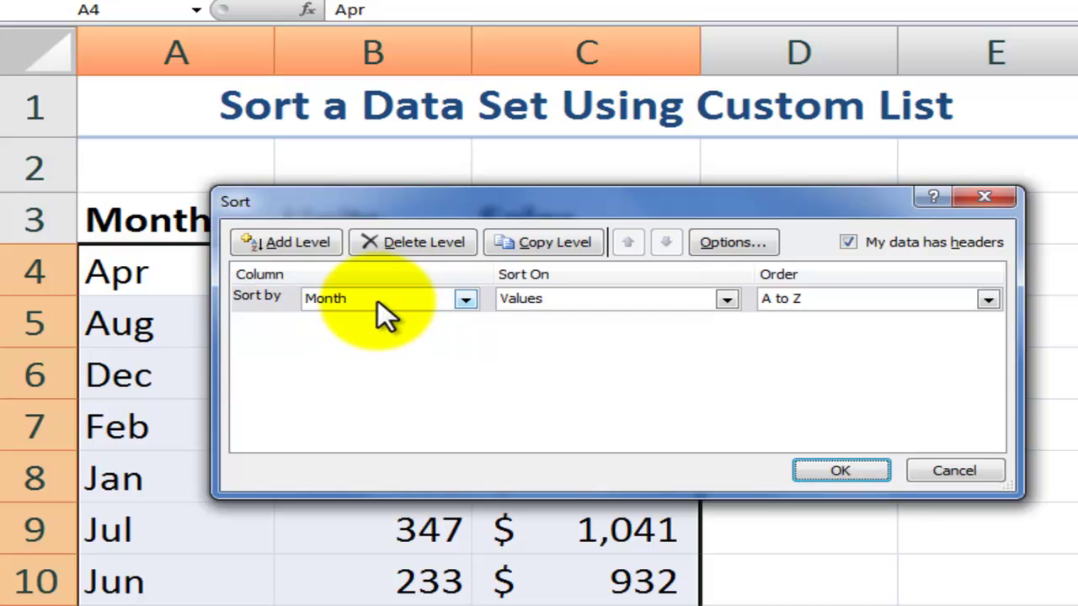
click(987, 301)
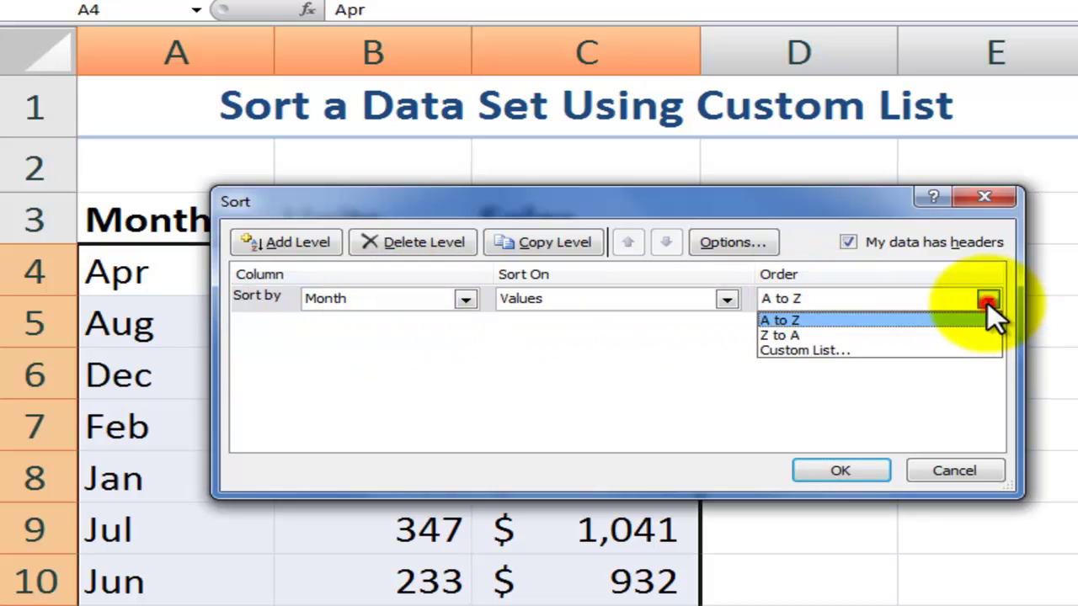
click(887, 349)
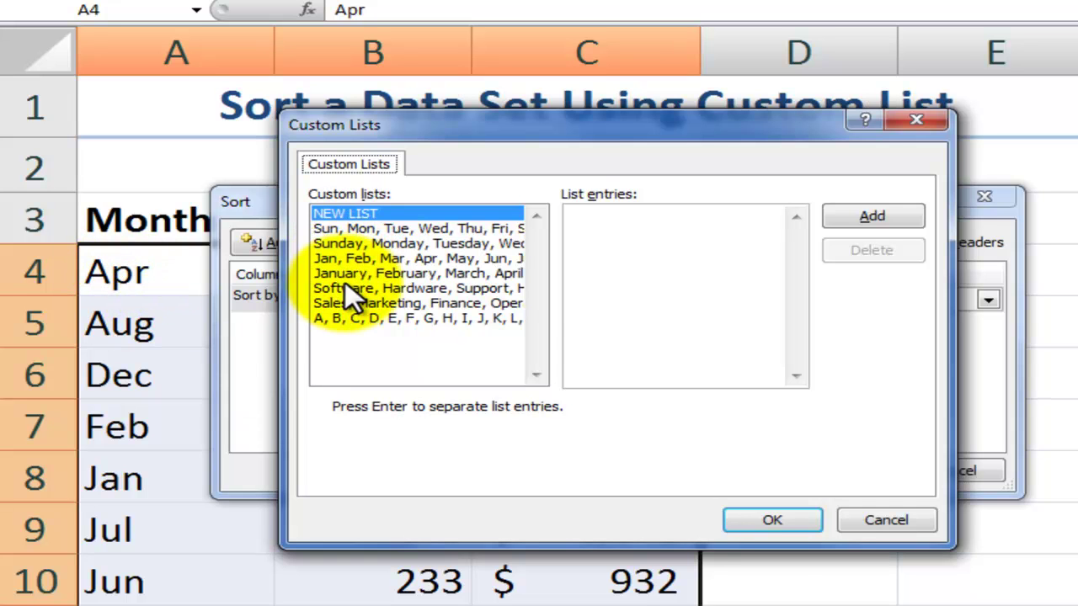
click(361, 259)
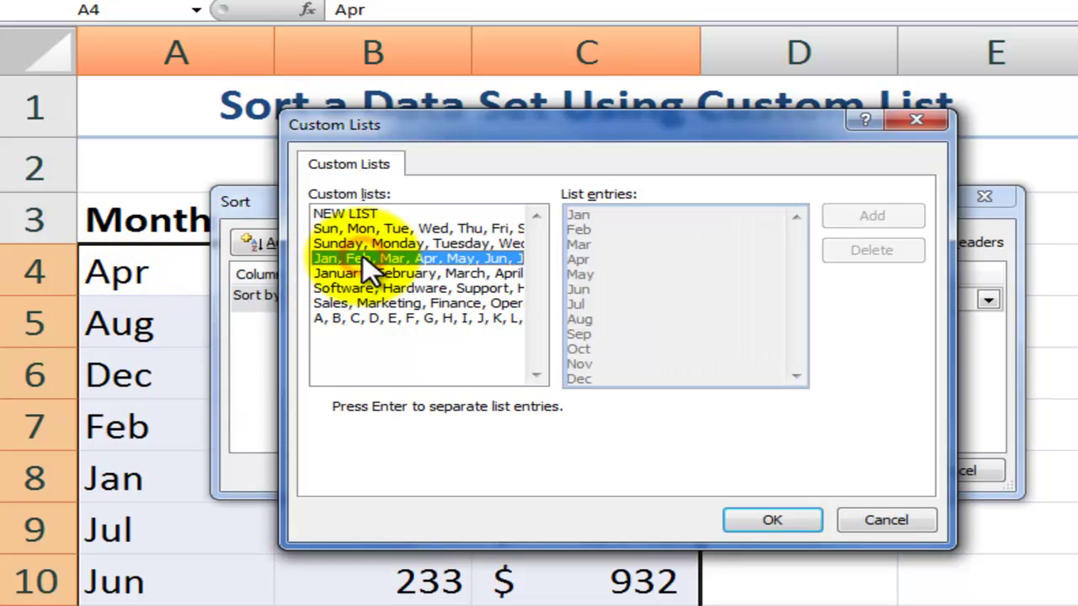
click(760, 515)
click(826, 470)
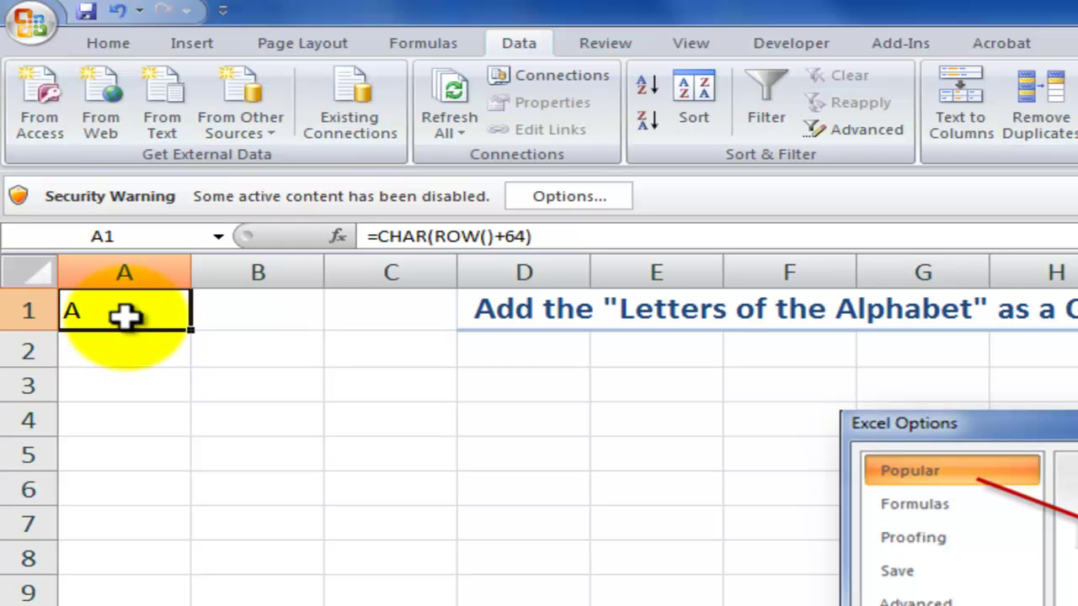
Examine the CHAR and ROW formula in cell A1, leaving it as it is.
double_click(124, 316)
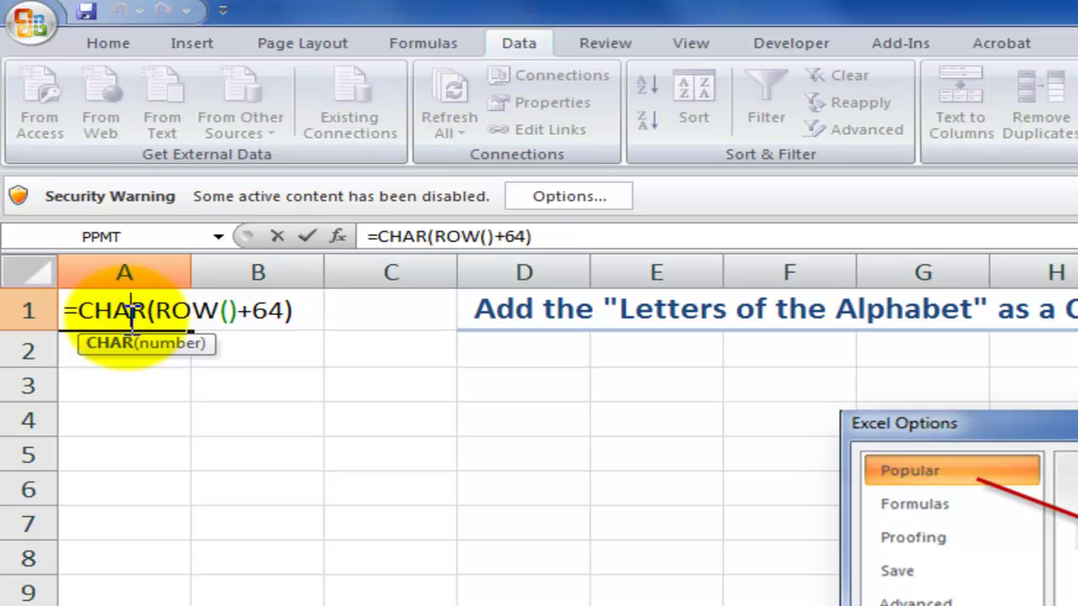
click(131, 318)
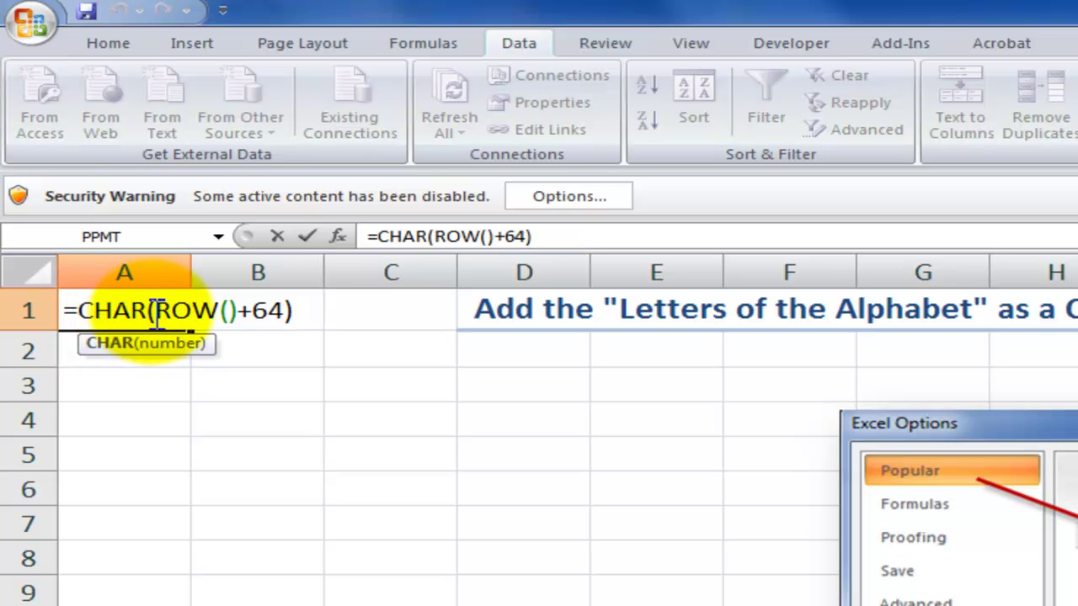
key(Escape)
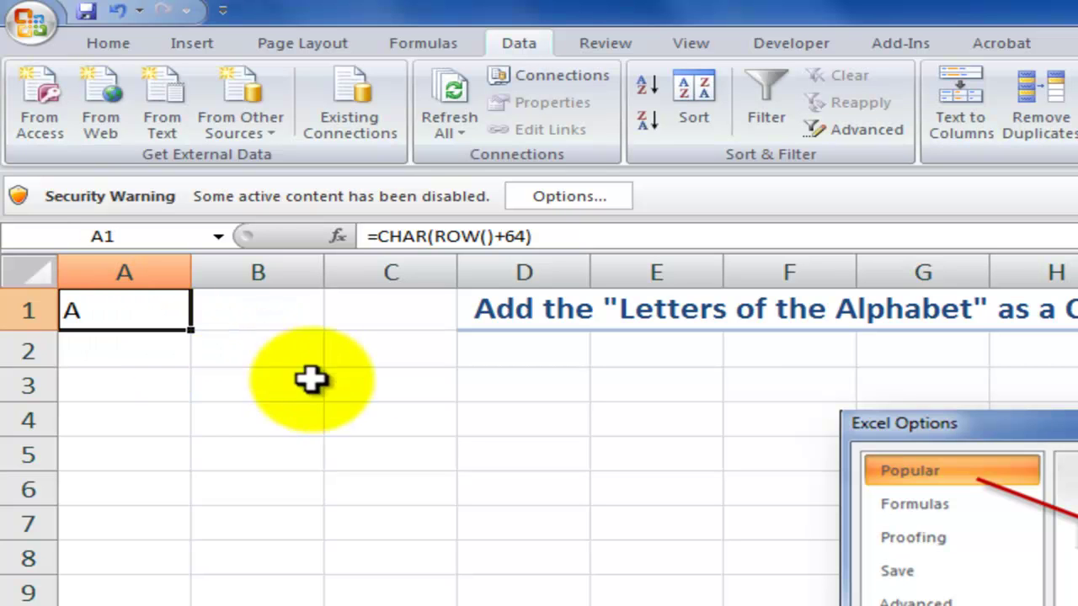
Enter the formula =CHAR(65) in cell C3.
click(358, 382)
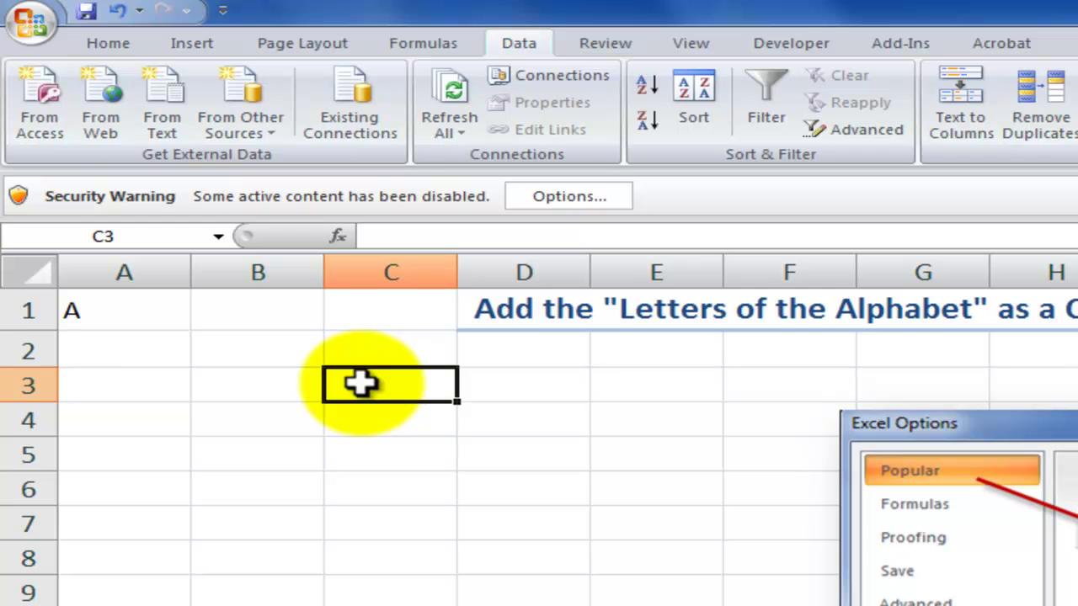
text(=)
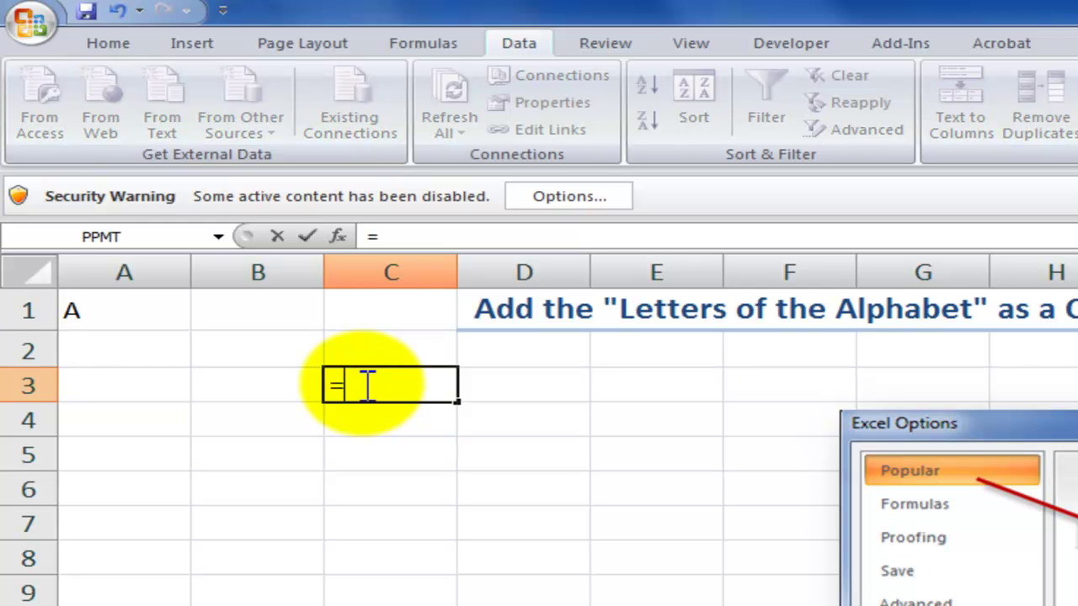
text(char)
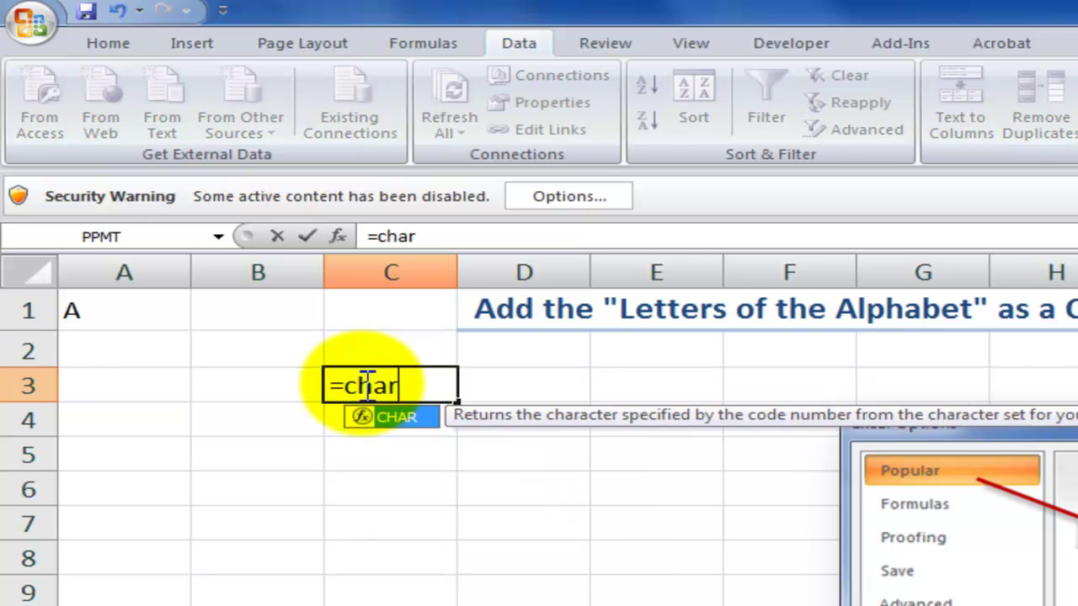
text((65))
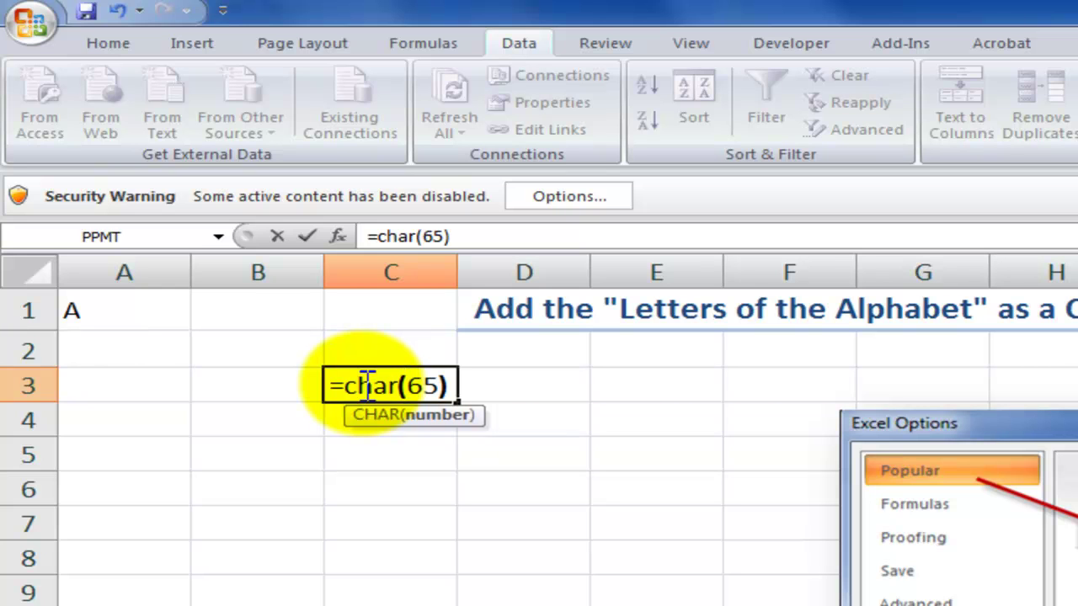
key(ctrl+Return)
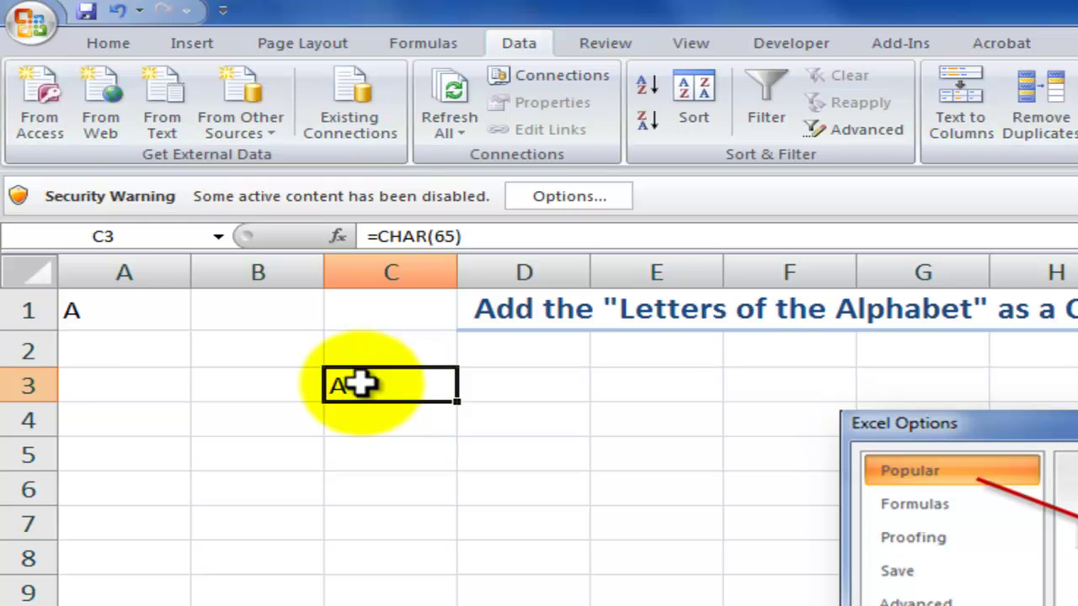
Recheck the formula in A1 and enter =ROW() in cell B1.
click(233, 311)
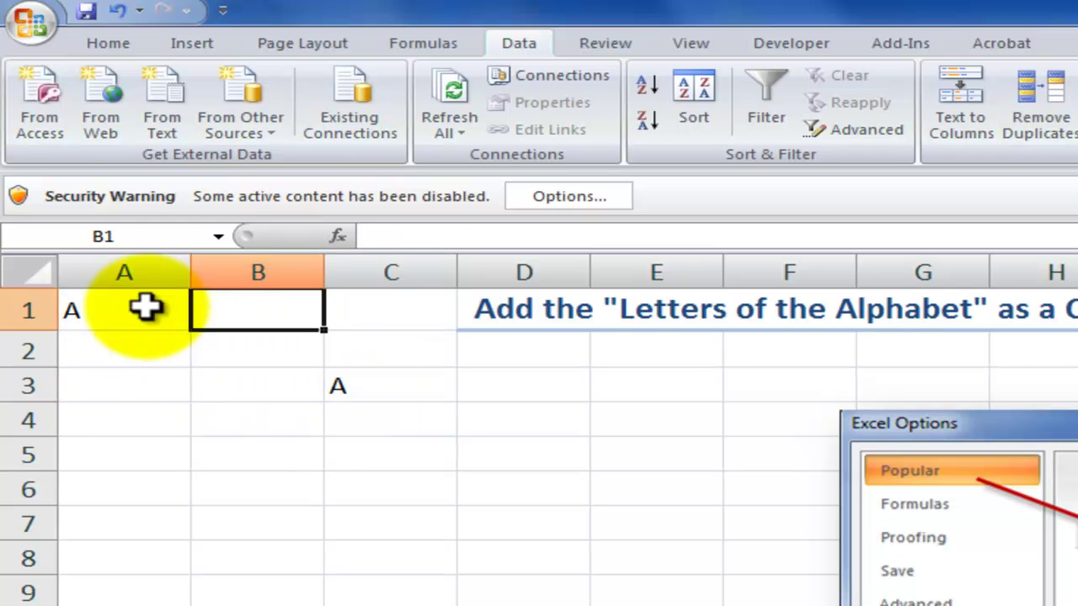
double_click(116, 309)
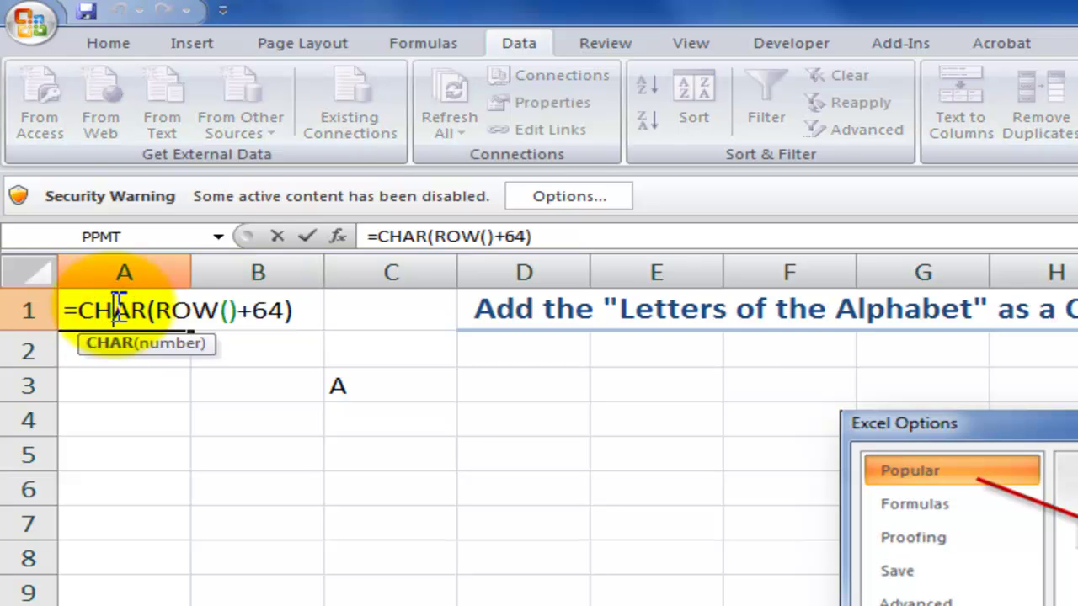
key(Escape)
click(250, 310)
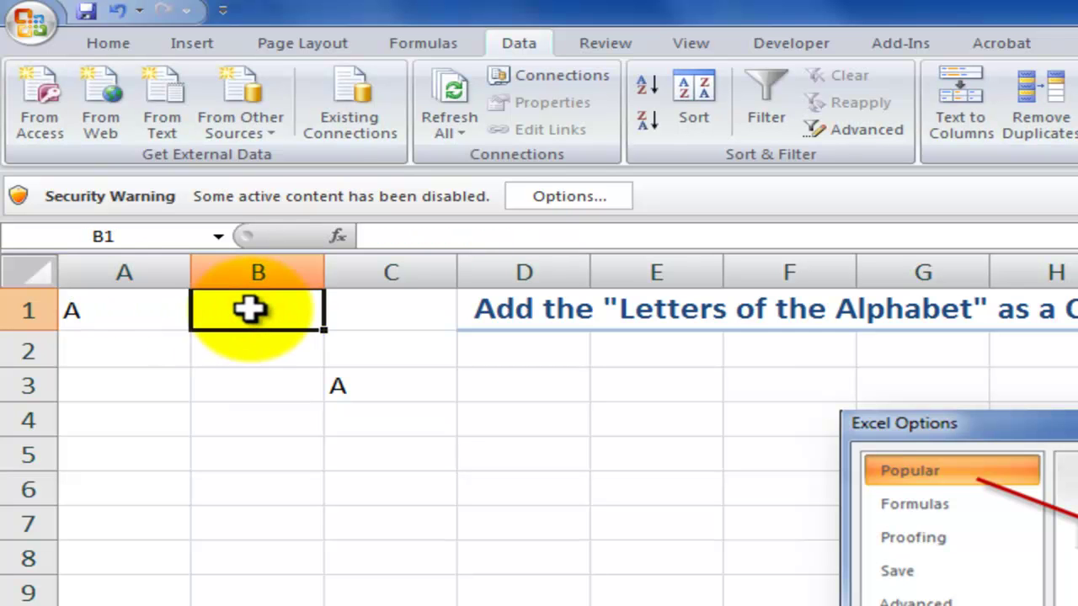
text(=row)
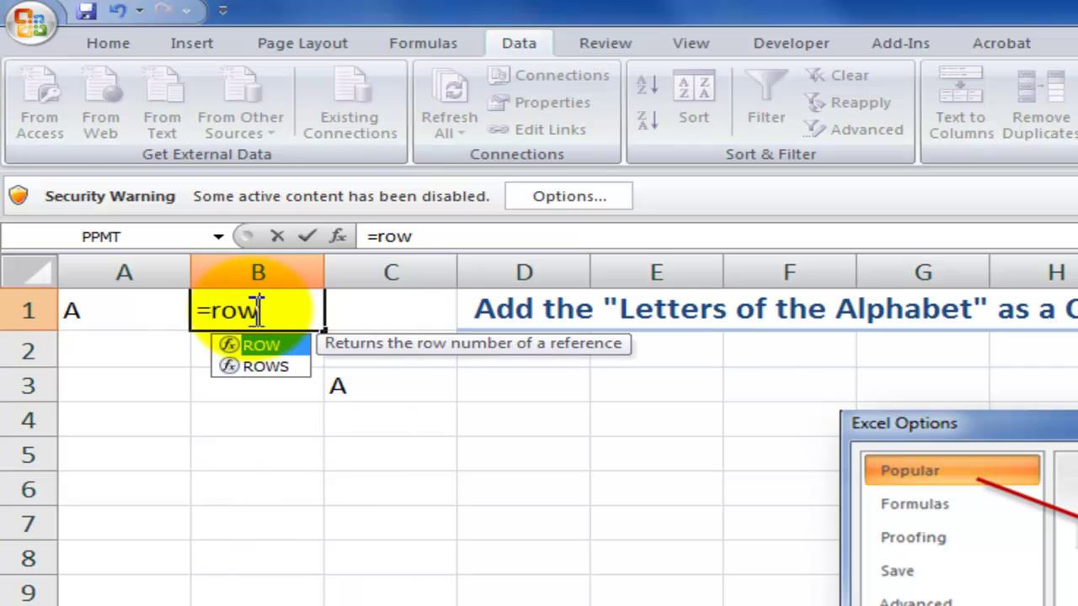
text(())
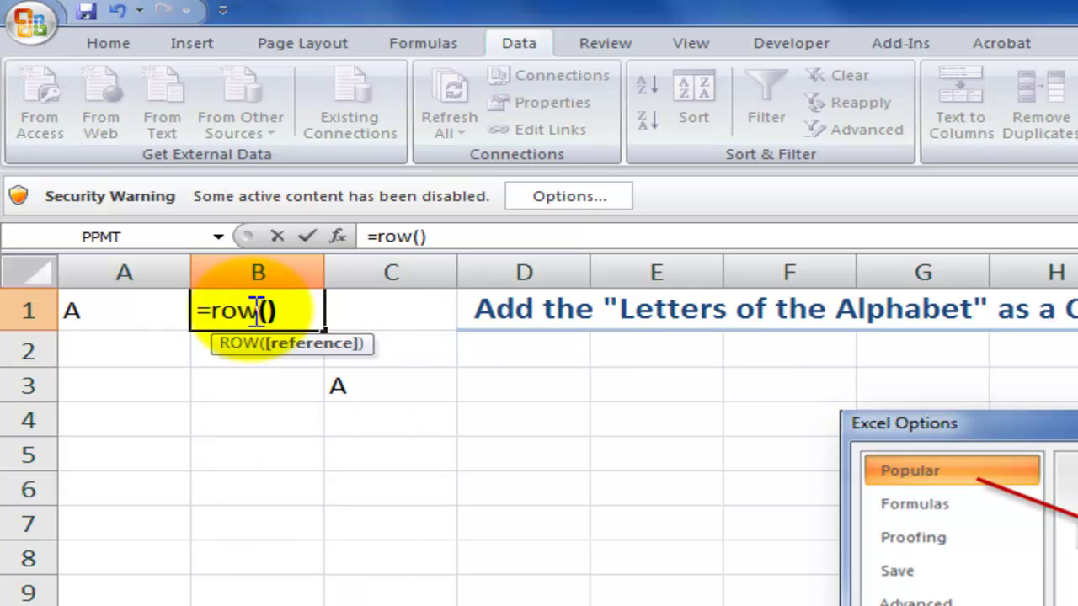
key(ctrl+Return)
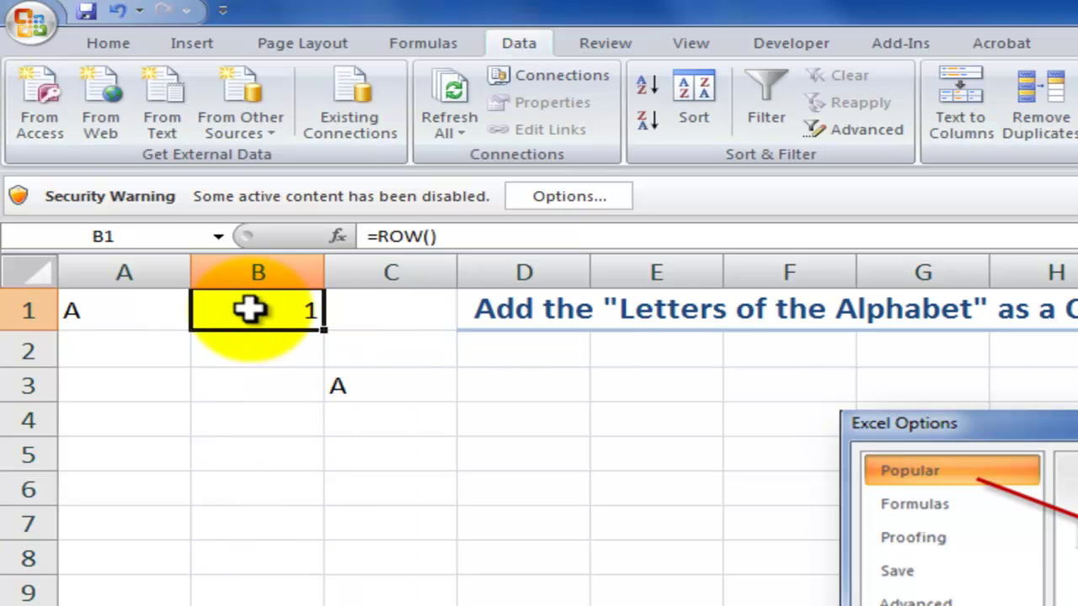
Review the ROW()+64 part of the A1 formula and fill the formula down column A through row 26.
click(144, 308)
double_click(139, 309)
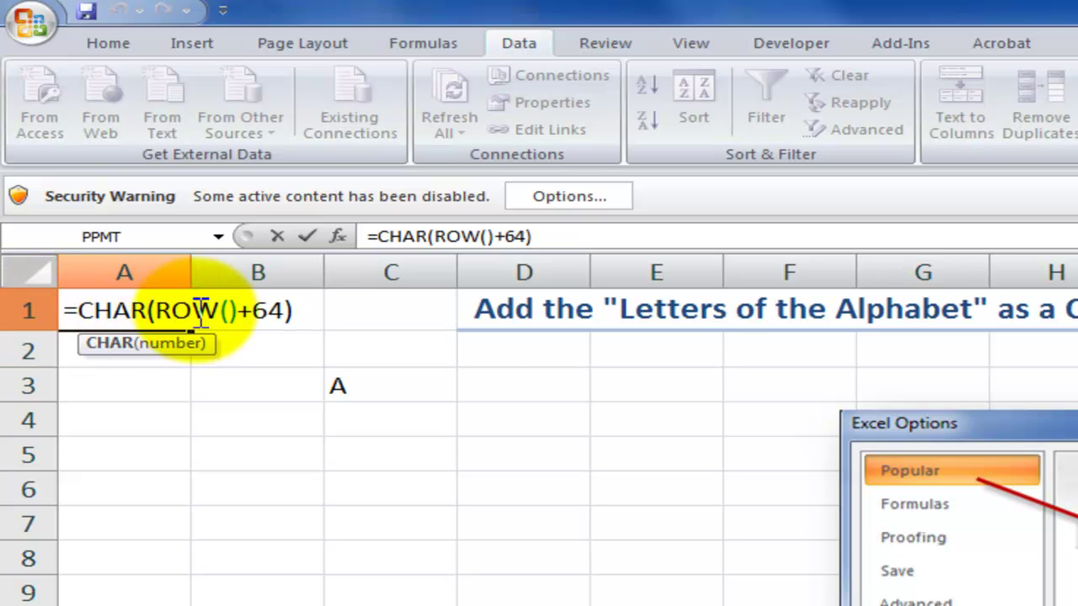
click(230, 310)
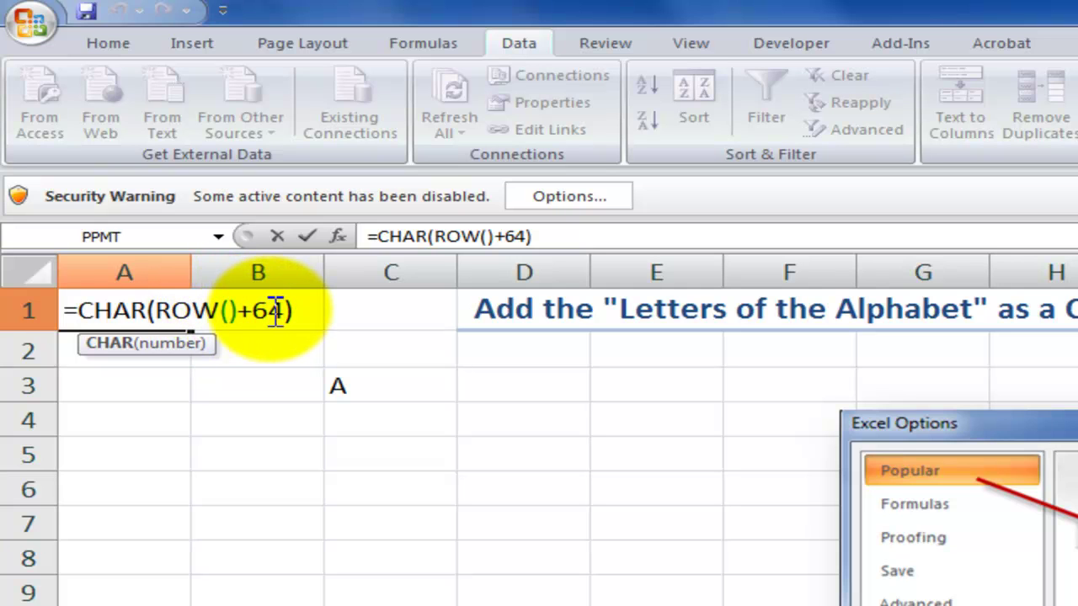
key(ctrl+Return)
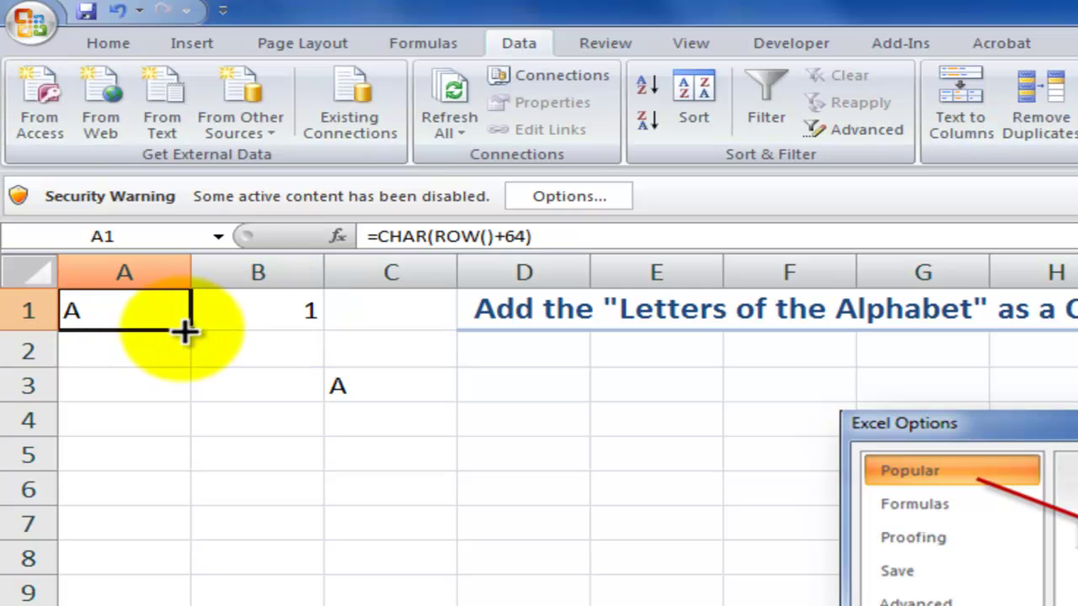
drag(192, 328, 192, 605)
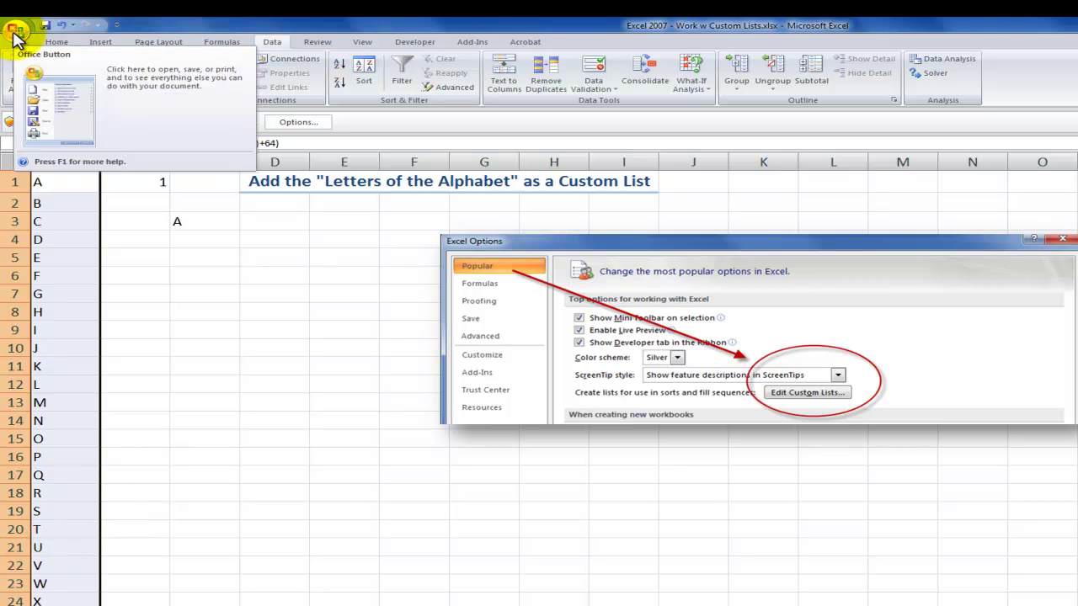
Examine the custom lists in Excel's popular options with $A$1:$A$26 as the import range, and close them without importing.
click(15, 34)
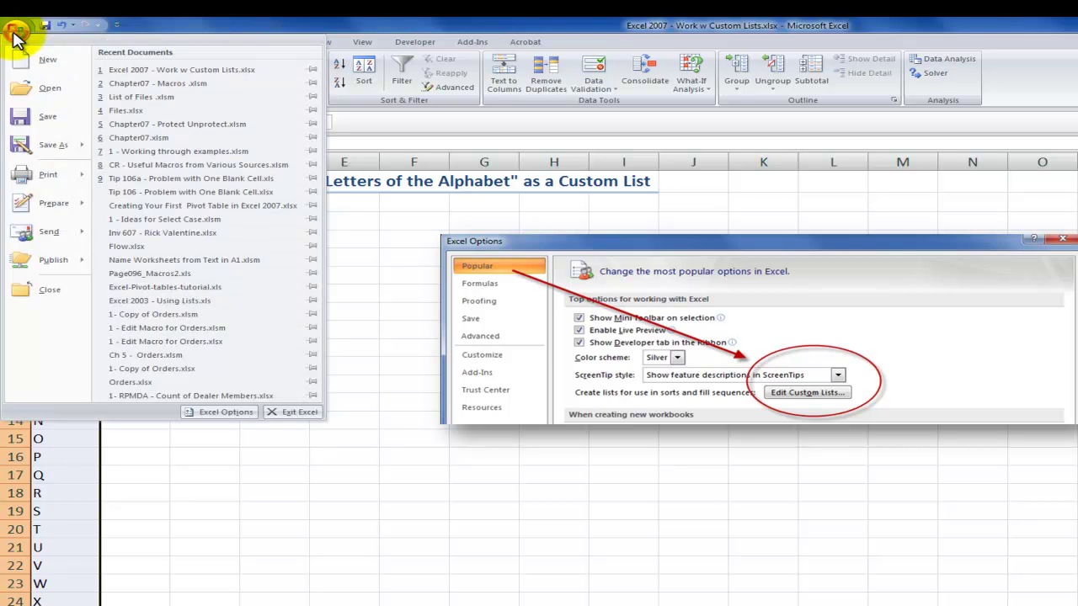
click(217, 414)
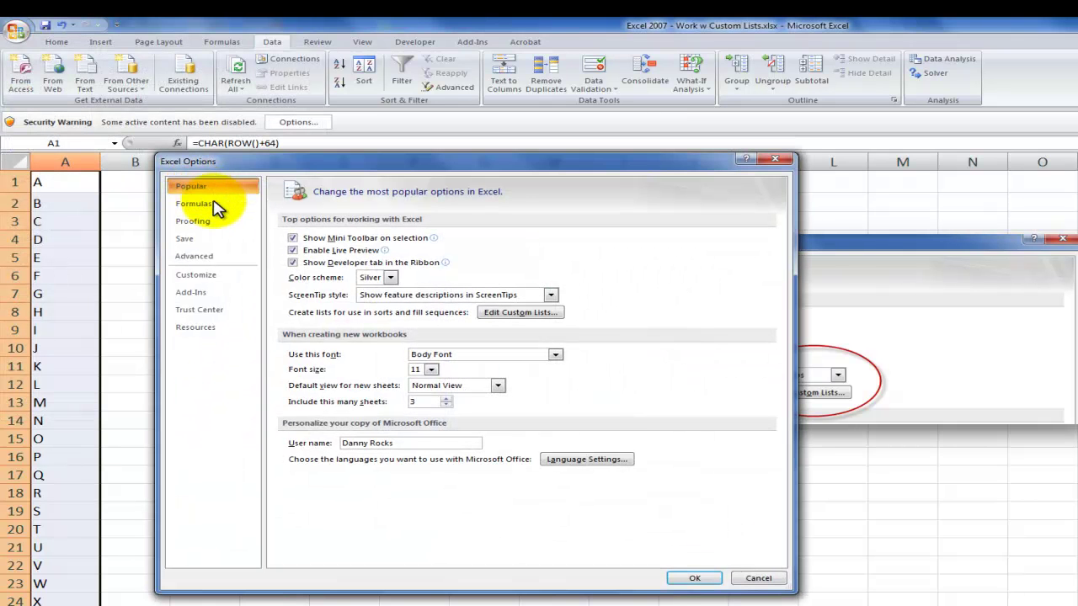
click(519, 312)
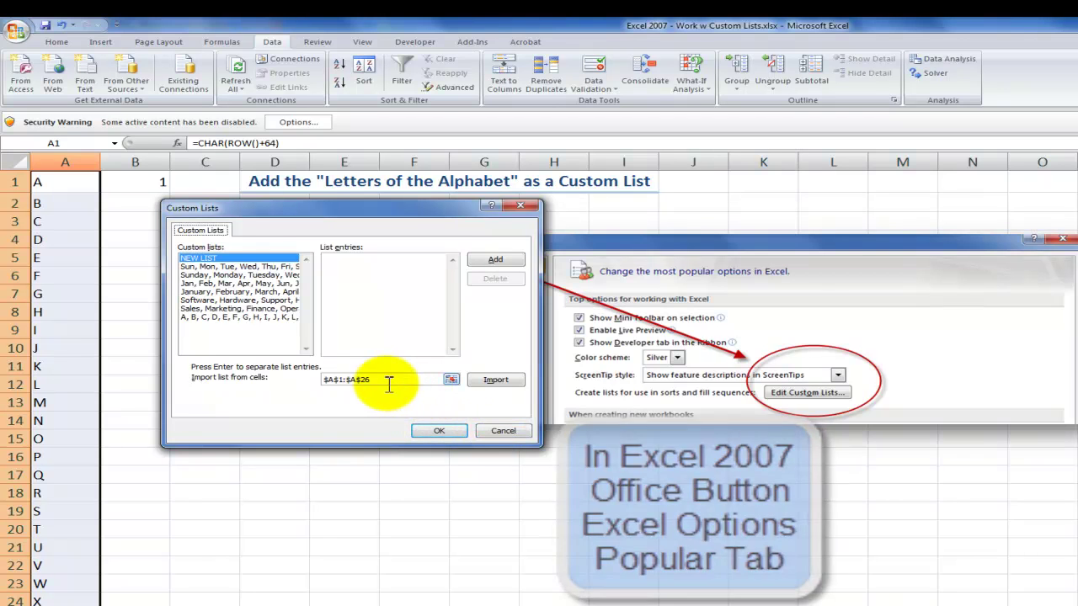
click(498, 432)
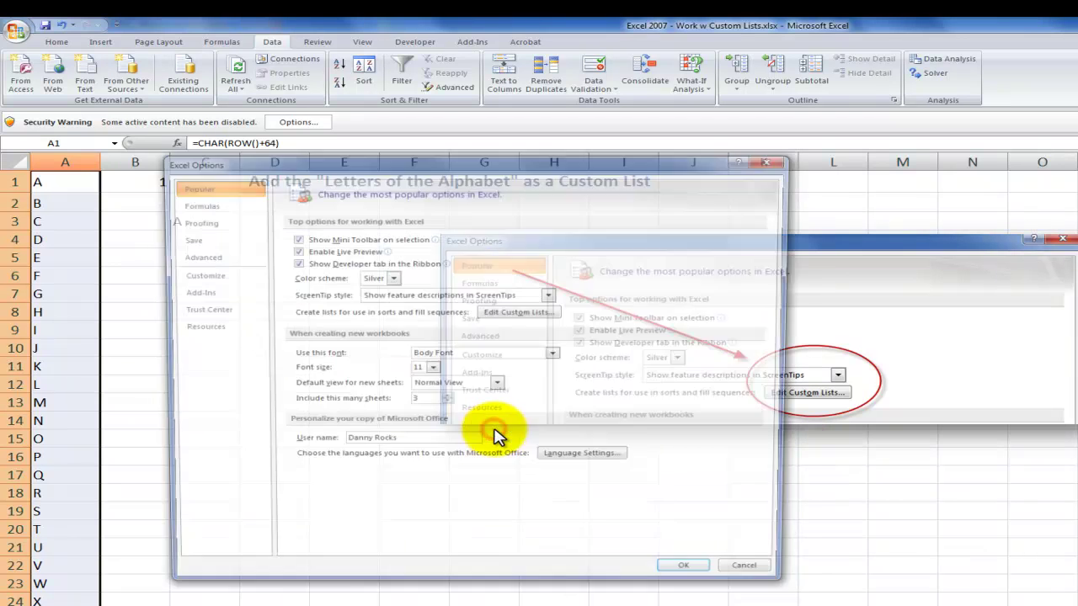
click(689, 579)
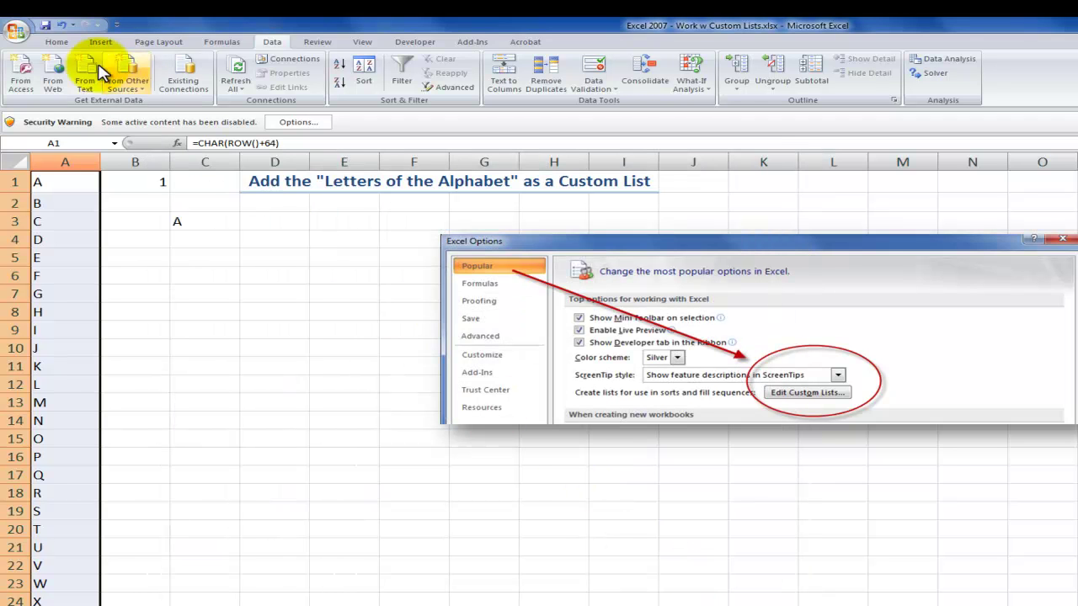
Reopen Excel's popular options to review where custom lists are edited, and cancel without changes.
click(17, 31)
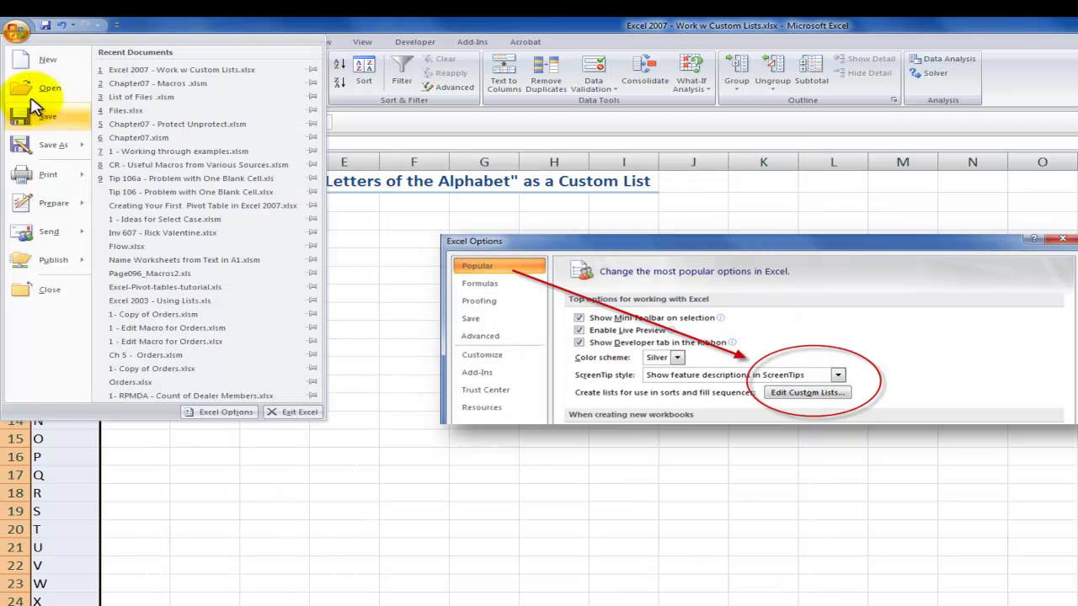
click(224, 414)
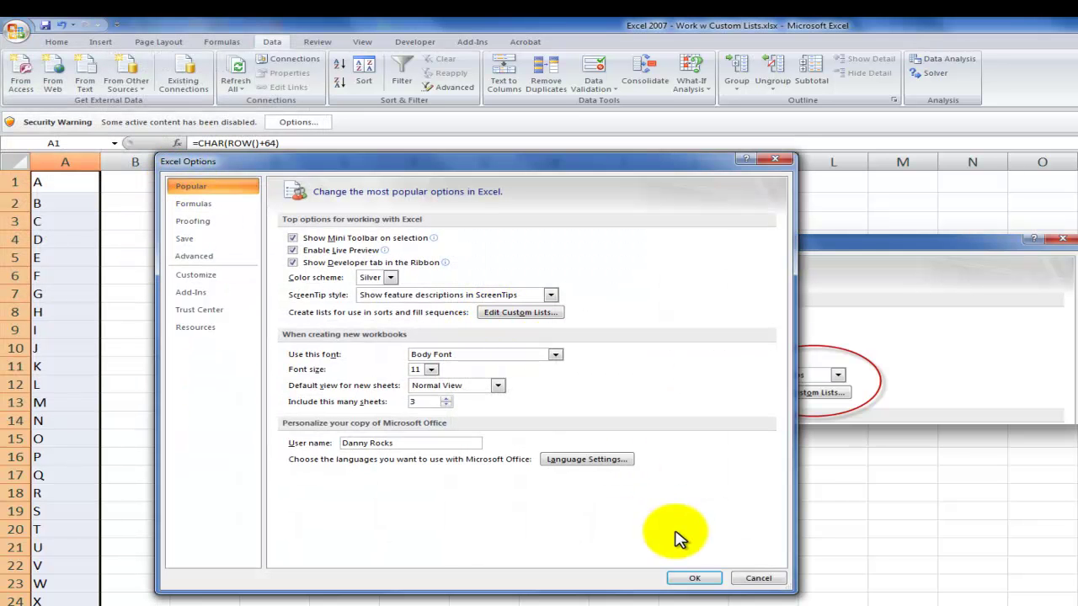
click(757, 579)
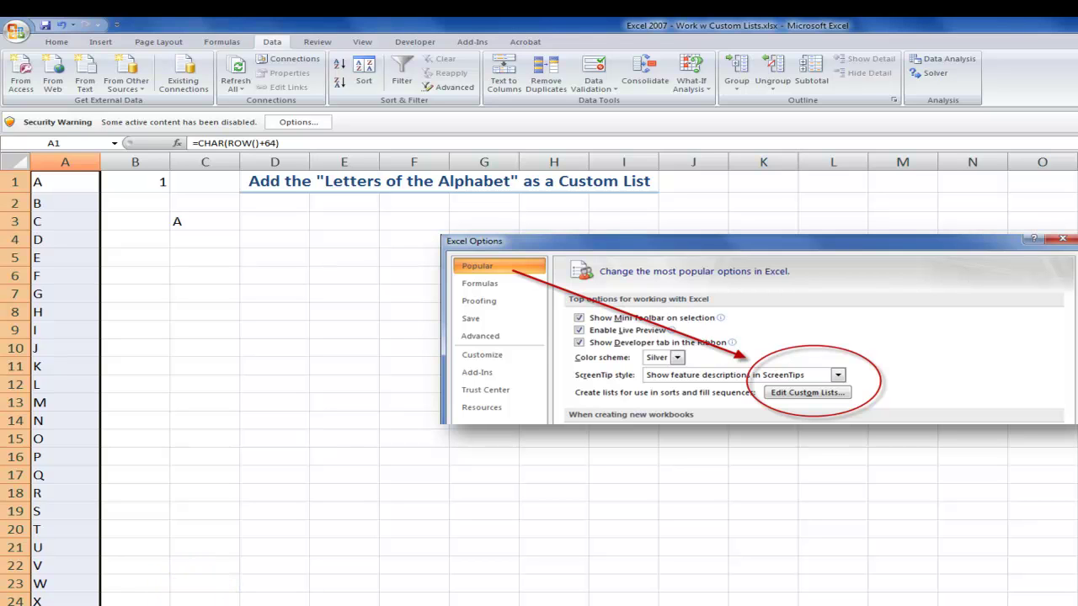
Switch to the Excel 2003 custom lists workbook and spell-check the division names in A3:A10, ignoring all instances of SouthWest.
key(alt+Tab)
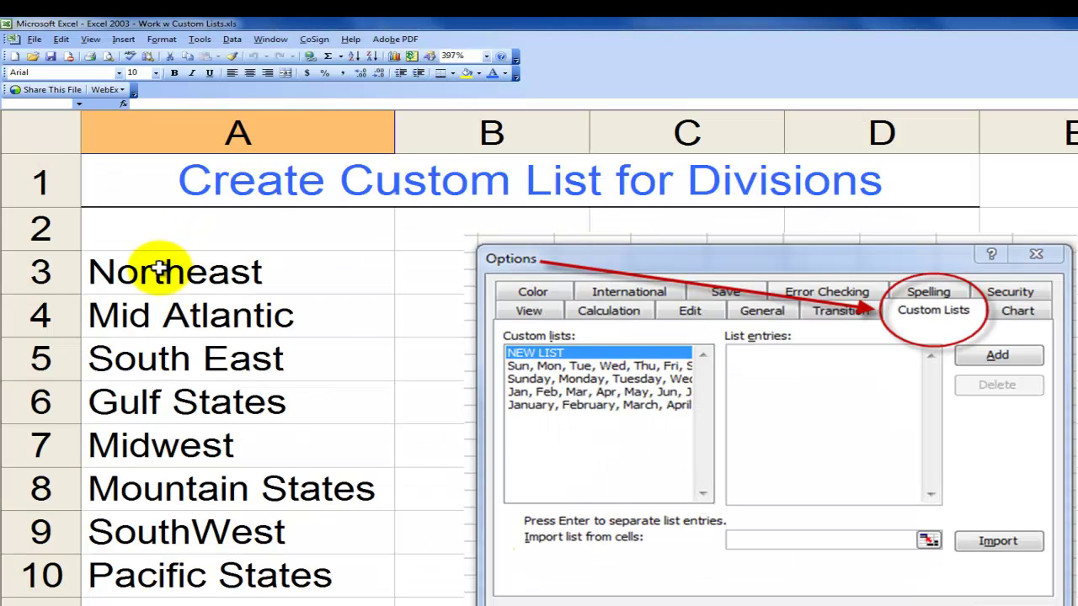
drag(159, 269, 187, 563)
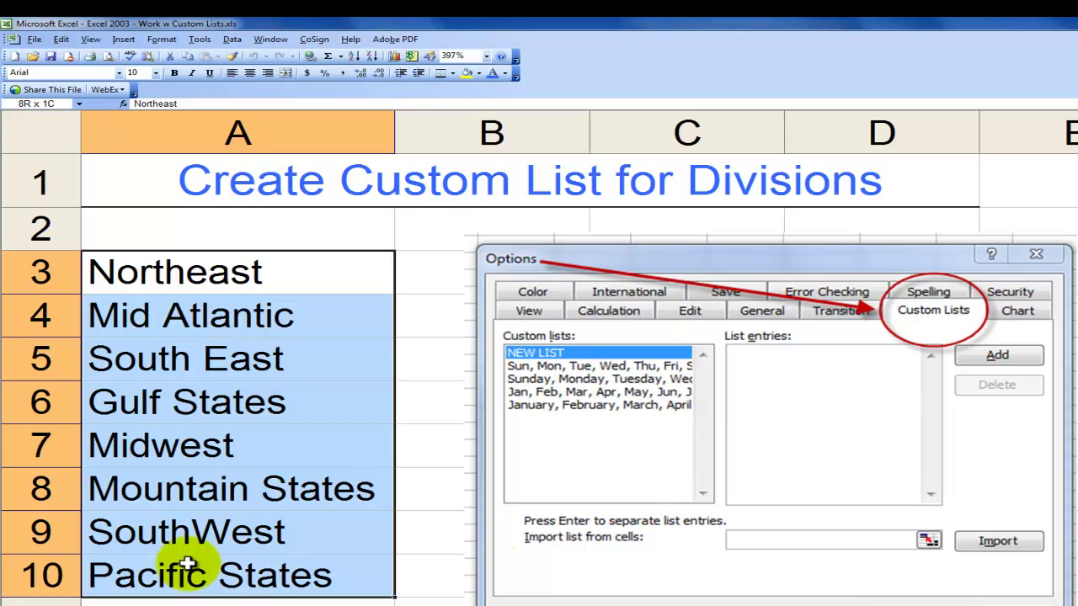
drag(187, 562, 187, 562)
key(F7)
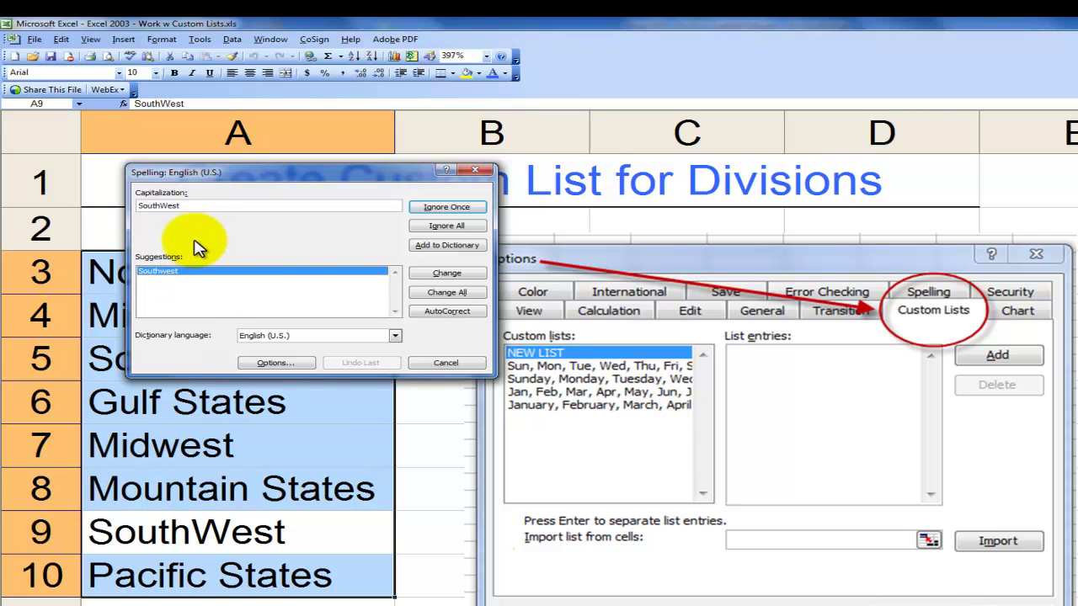
click(451, 226)
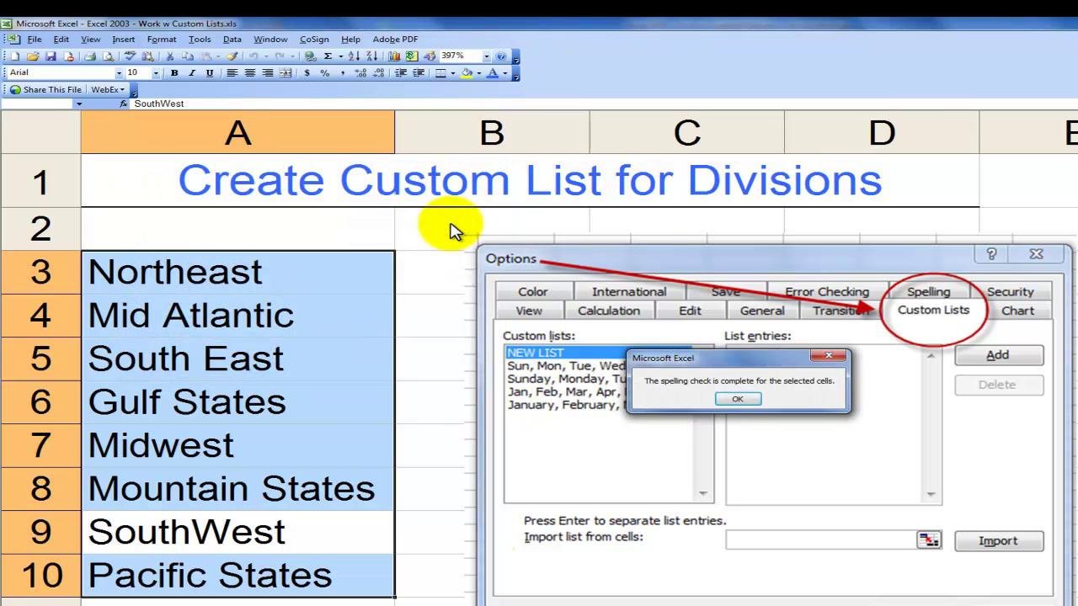
click(734, 399)
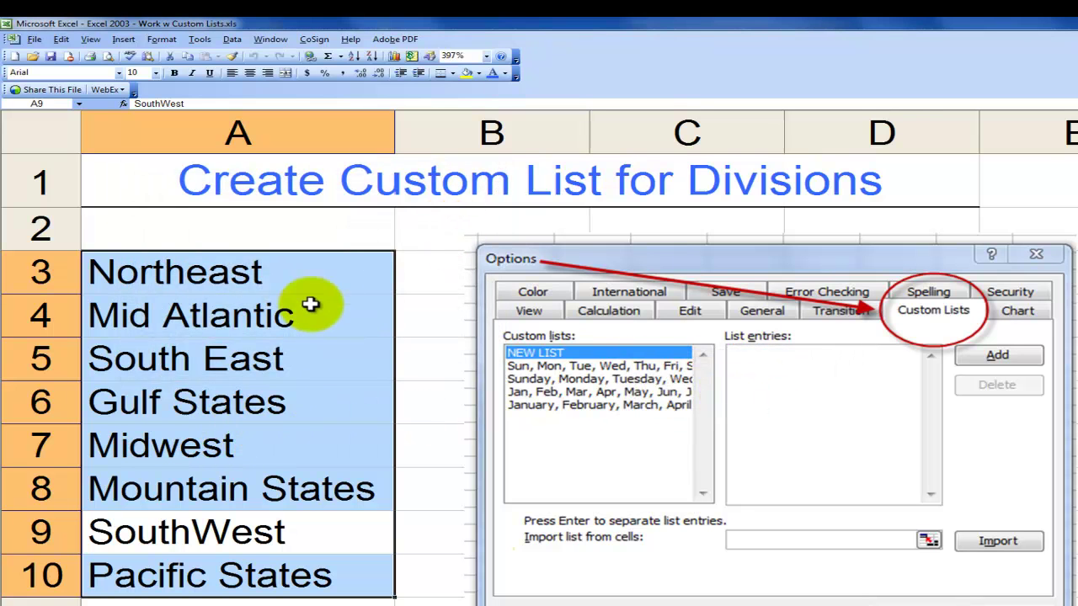
Import the division names in $A$3:$A$10 as a new custom list through the Excel 2003 options.
click(199, 40)
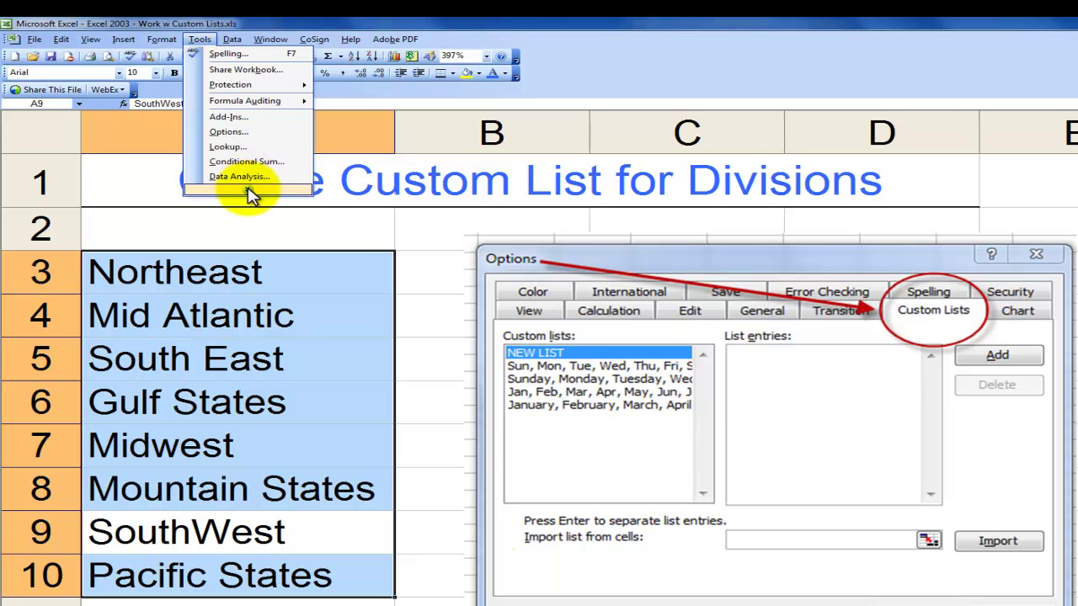
mouse_move(247, 191)
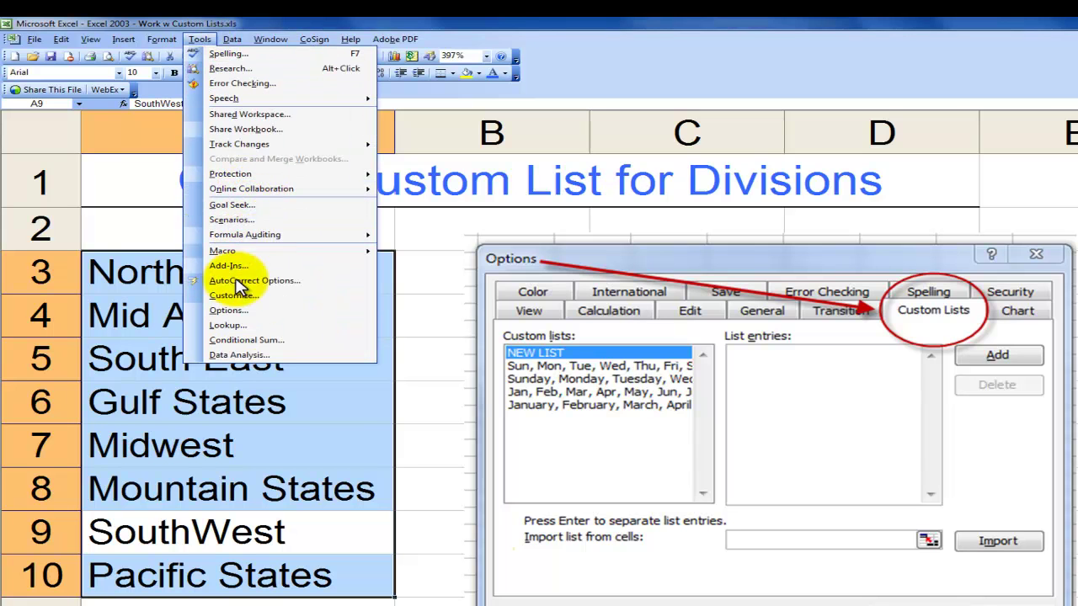
click(238, 312)
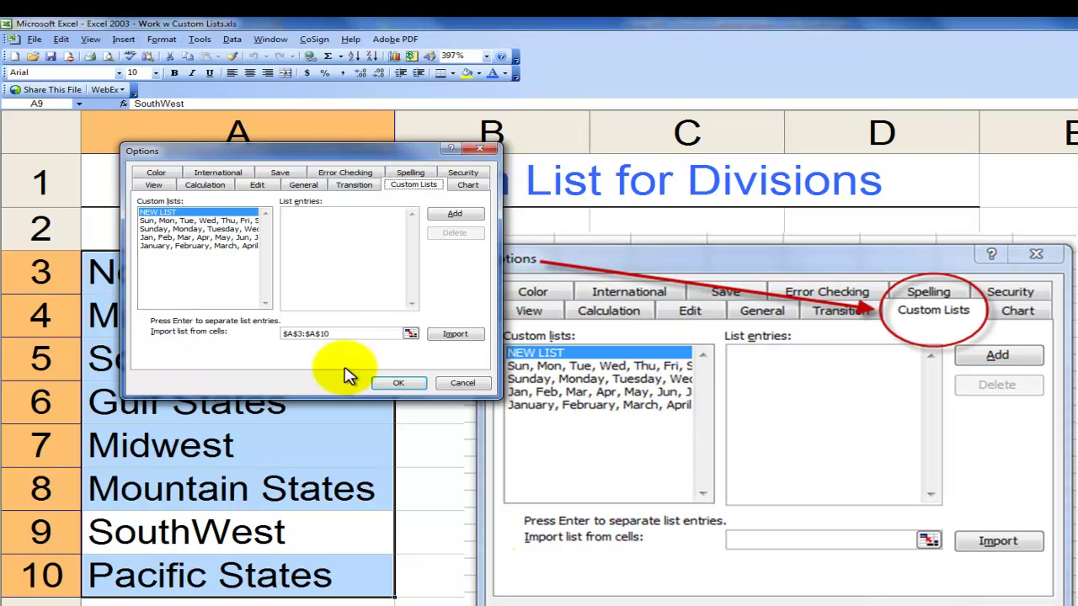
click(454, 334)
click(397, 383)
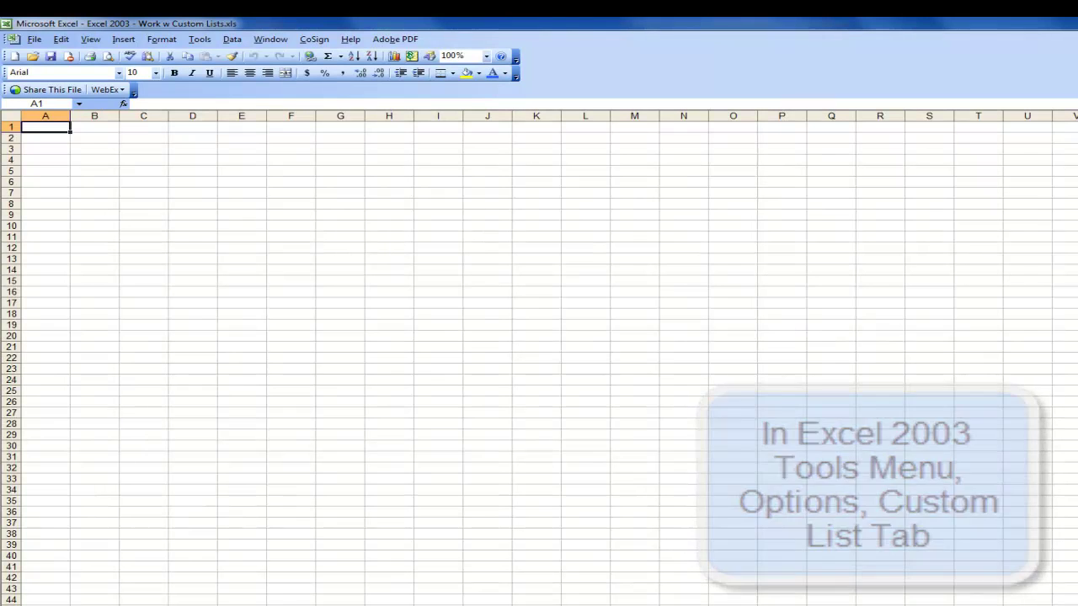
Enter Northeast in cell C3 of the blank sheet and fill the divisions series across row 3 past column H.
click(136, 145)
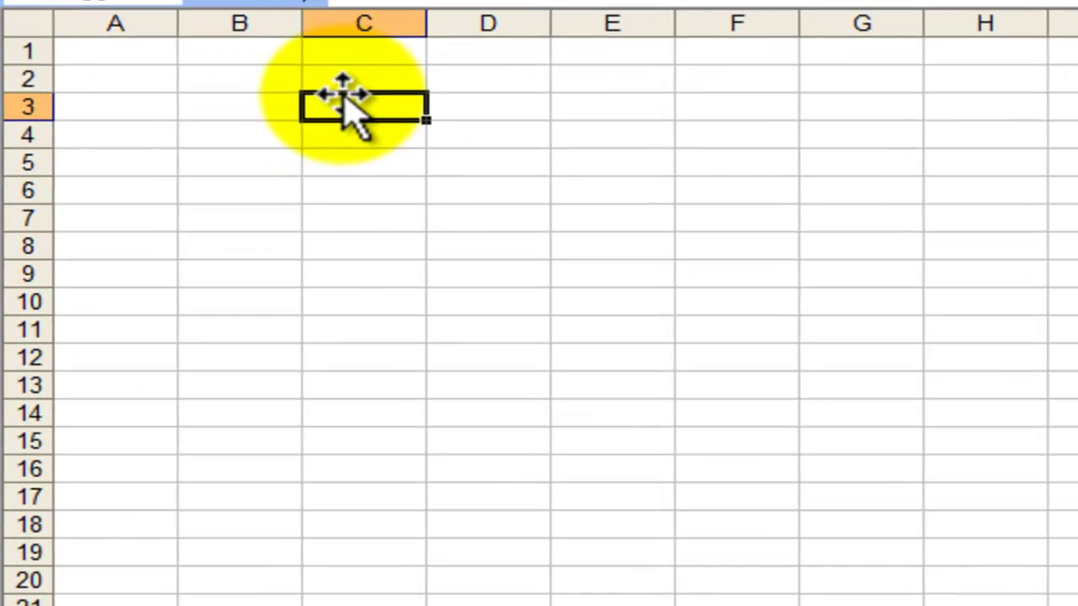
text(Nor)
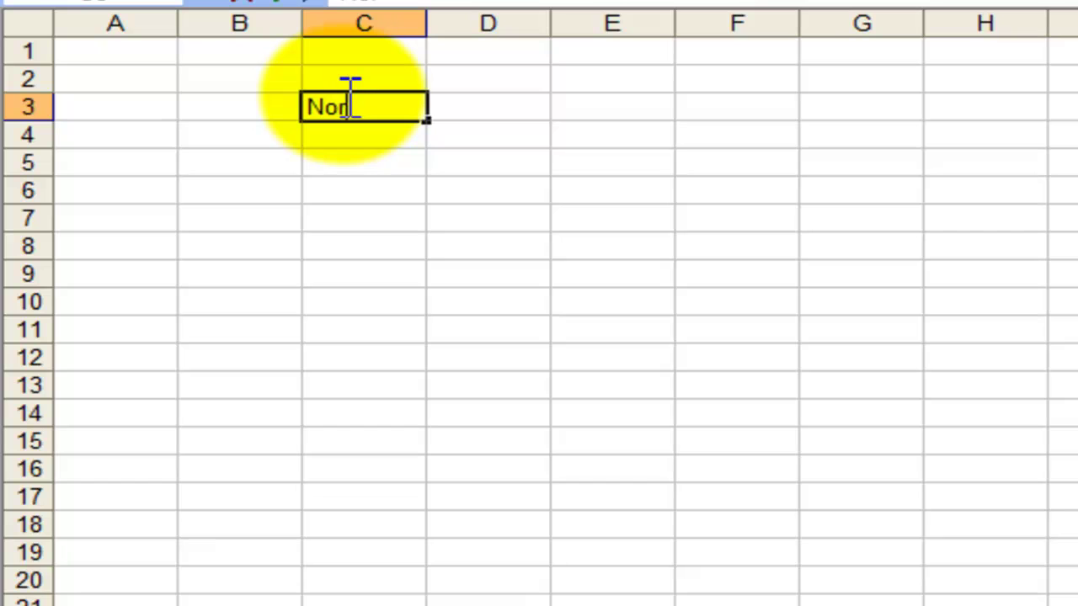
text(theast)
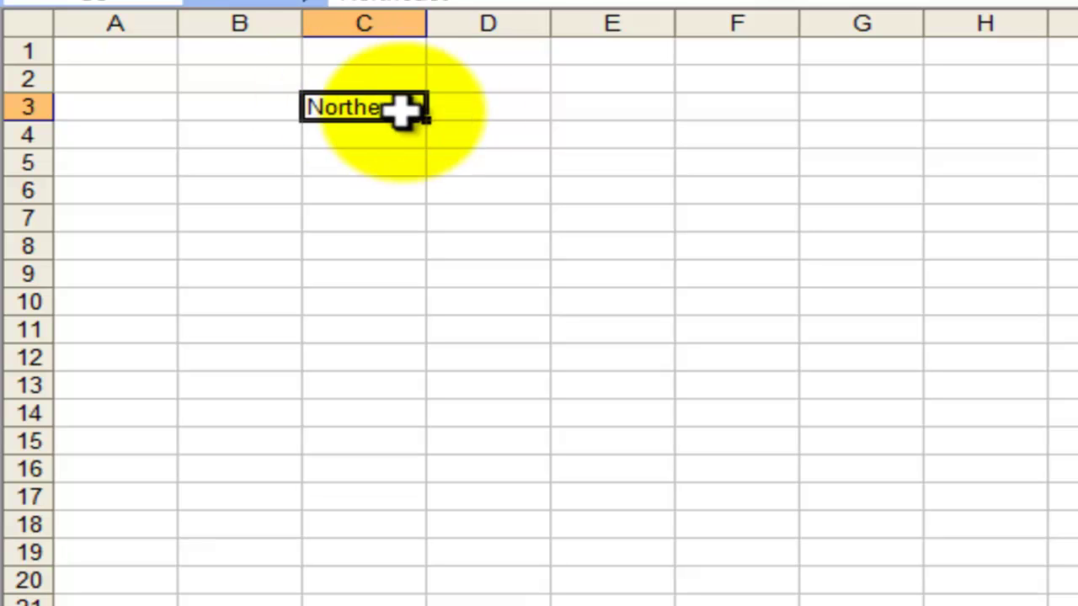
drag(430, 120, 945, 527)
Fill the divisions series from H3 down to H18, and from H18 back along row 18 to D18.
click(982, 101)
click(986, 523)
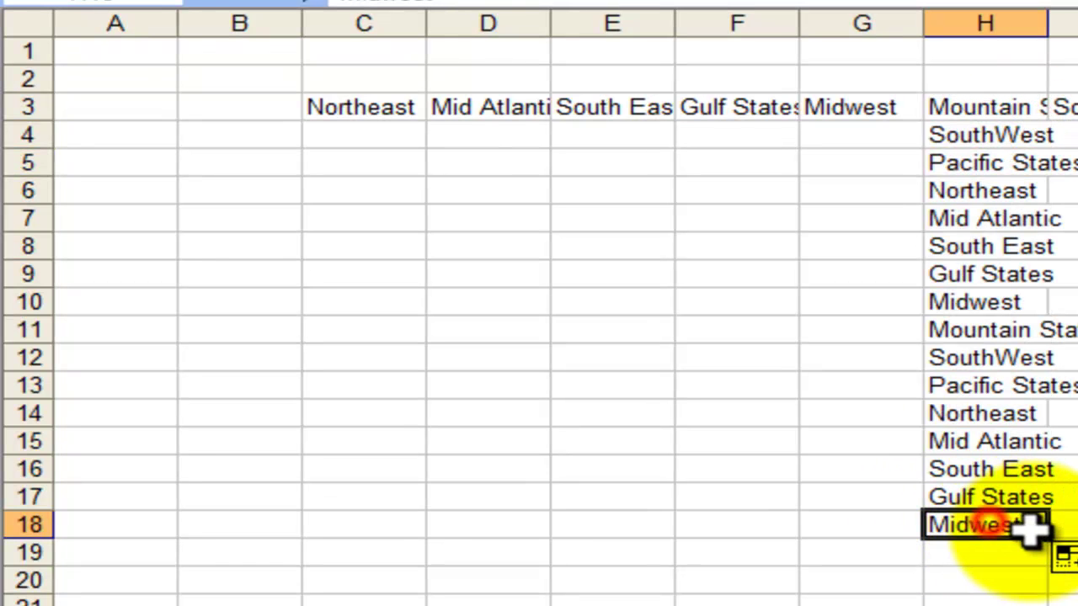
drag(1044, 536, 400, 541)
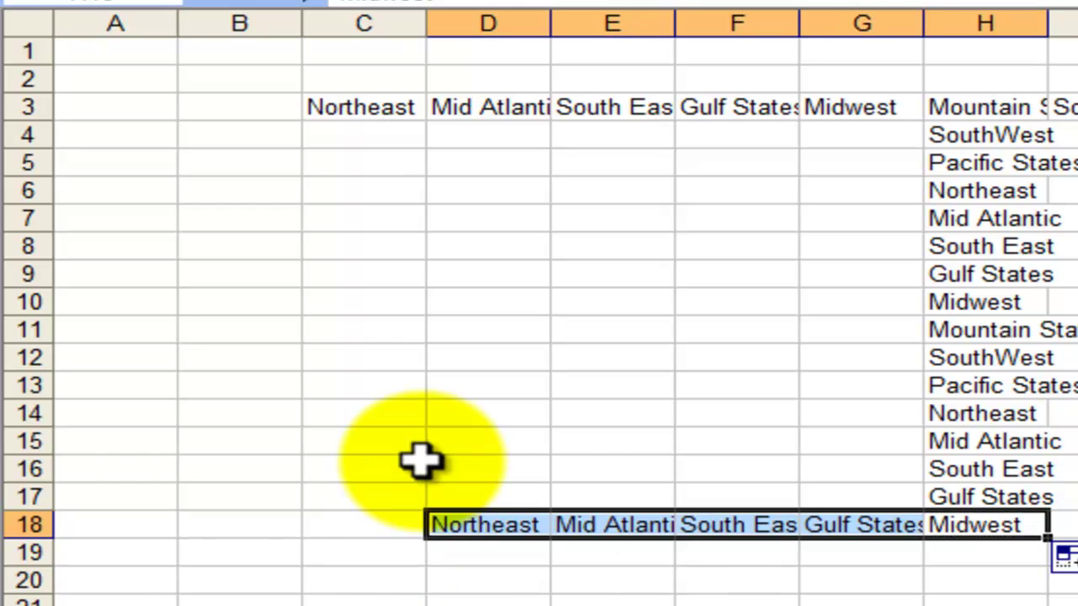